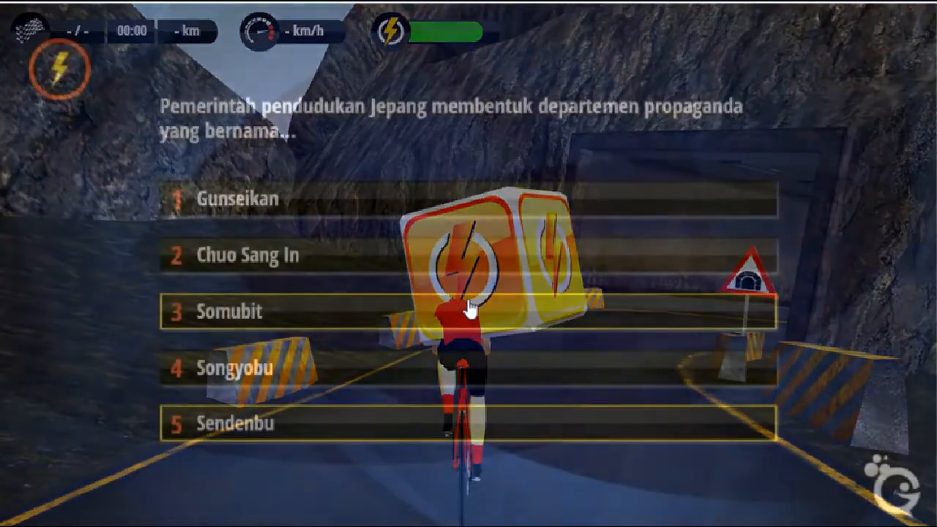
Answer the quiz questions with Sendenbu, Sutan Syahrir, PUTERA and Hakko I Chiu
left_click(383, 430)
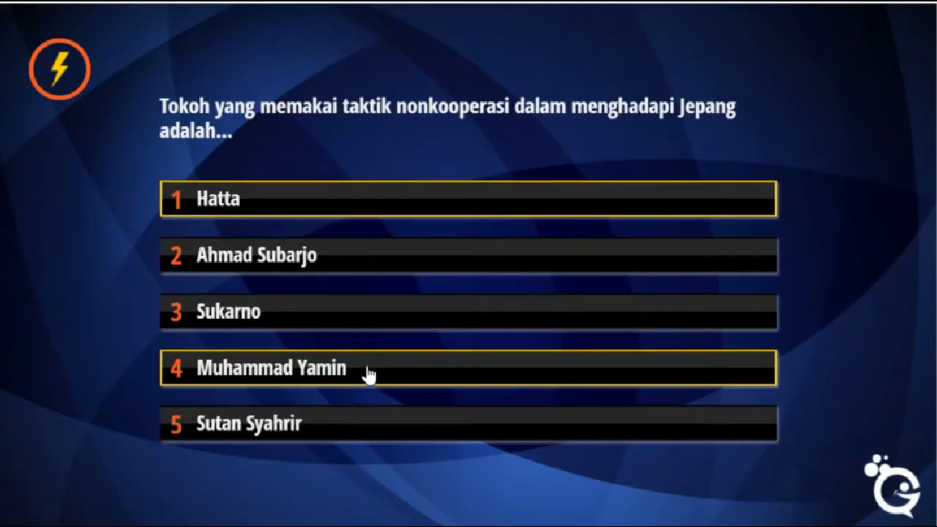
left_click(366, 423)
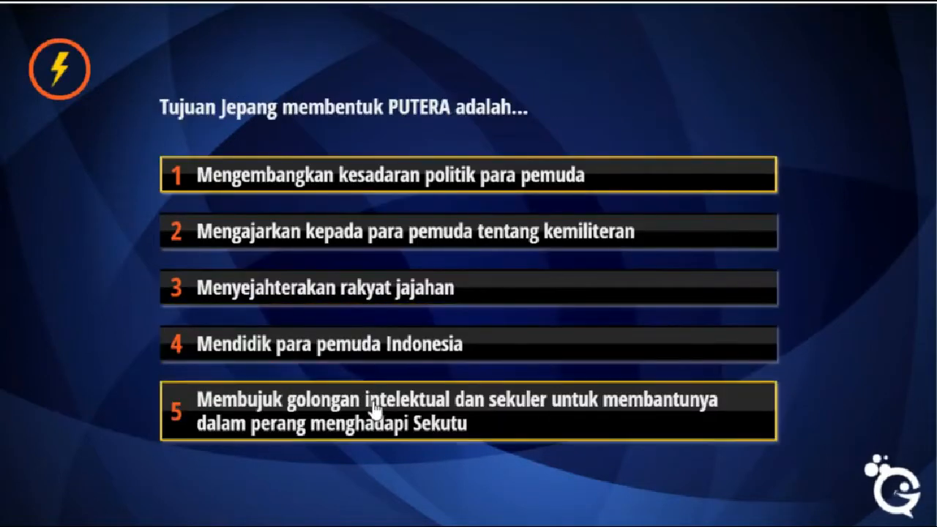
left_click(375, 414)
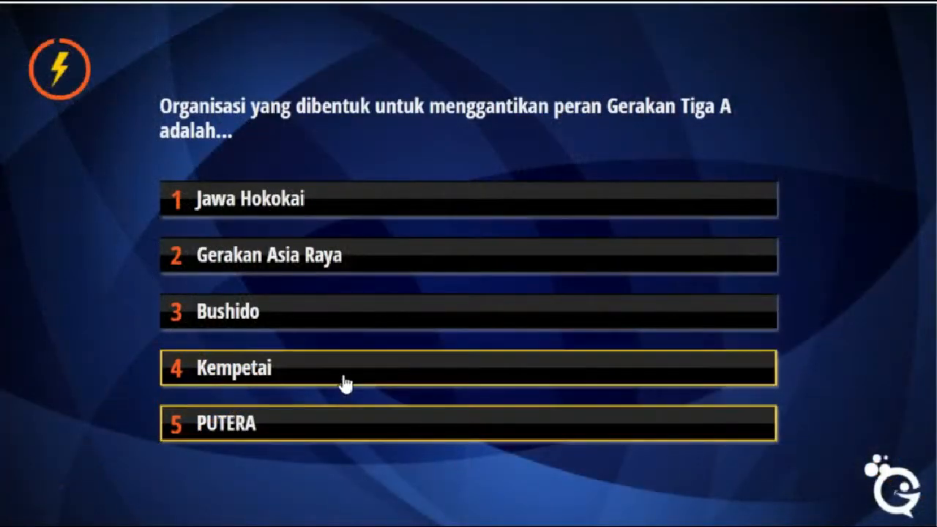
left_click(299, 438)
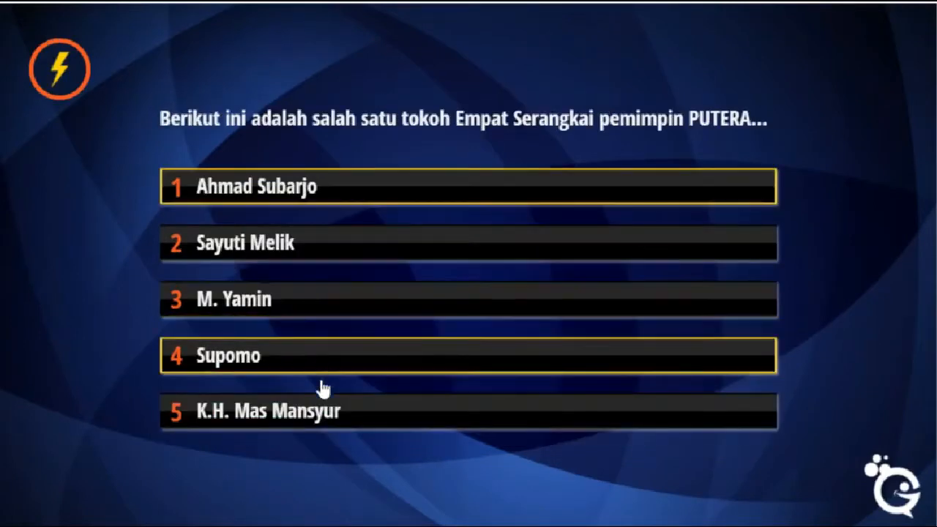
left_click(323, 407)
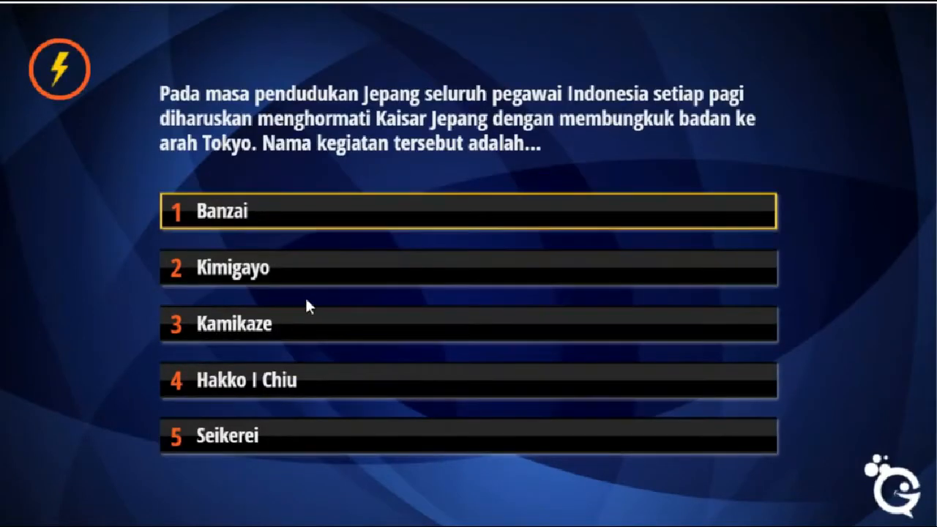
left_click(305, 377)
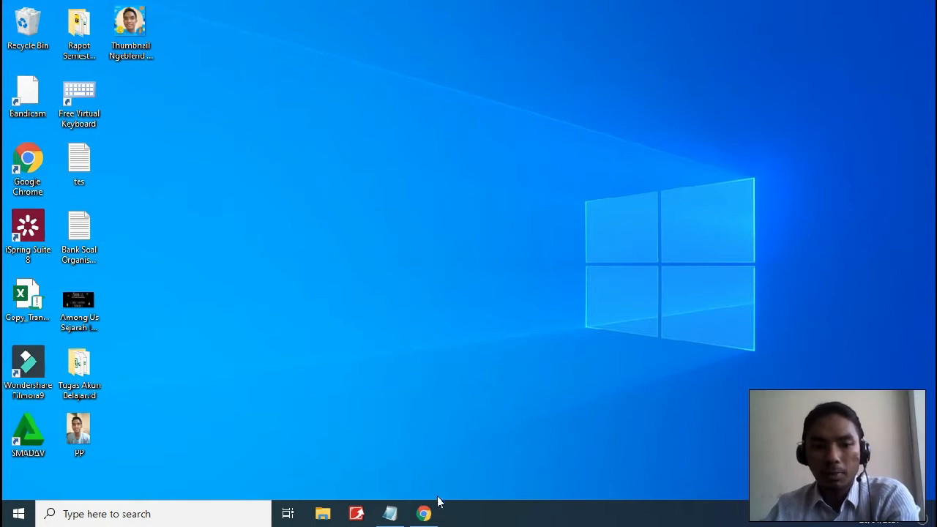
Review the Bank Soal Organisasi Jepang question bank in Notepad, then return to Gamilab in Chrome
left_click(390, 514)
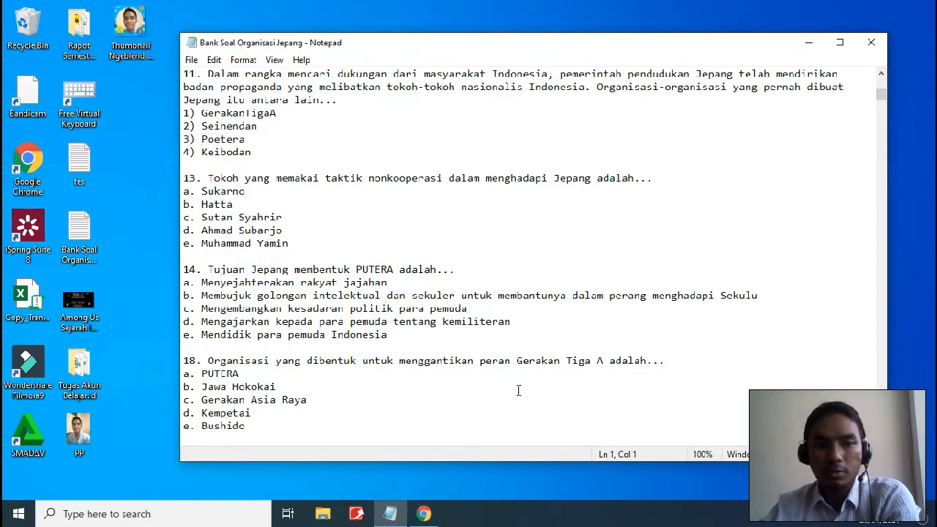
left_click(424, 513)
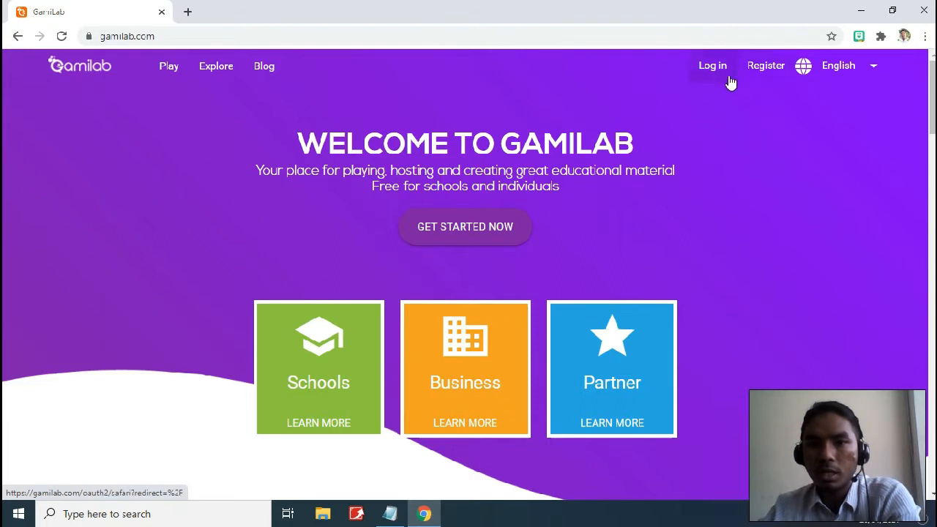
Sign in to Gamilab, trying a Google account and then a Twitter account
left_click(761, 83)
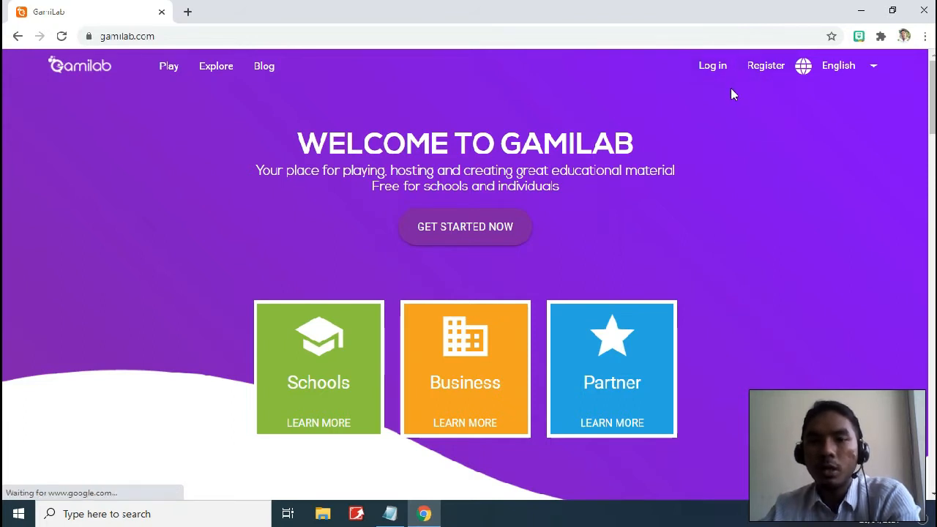
left_click(764, 73)
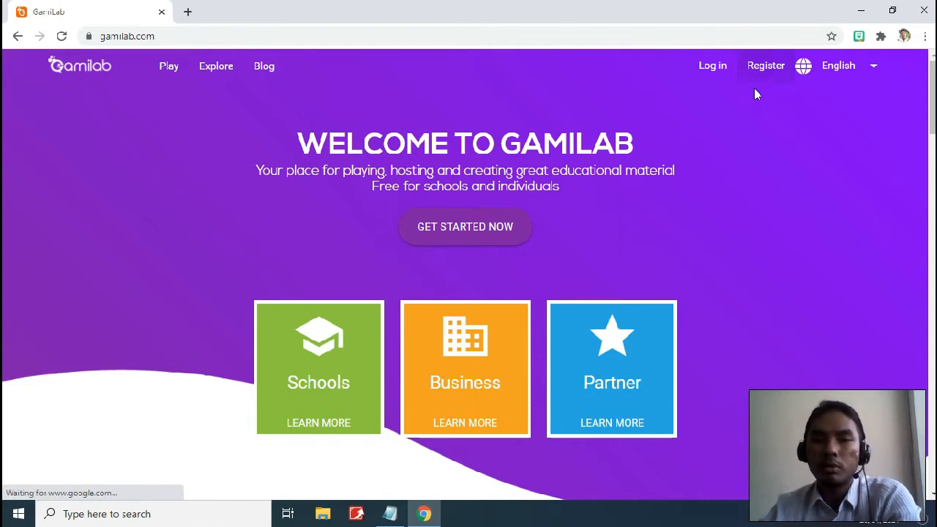
left_click(711, 71)
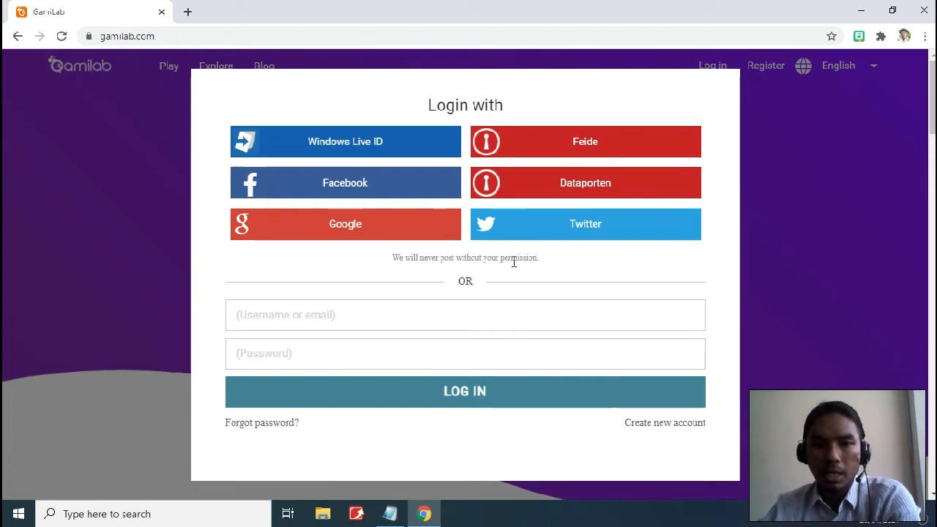
left_click(374, 233)
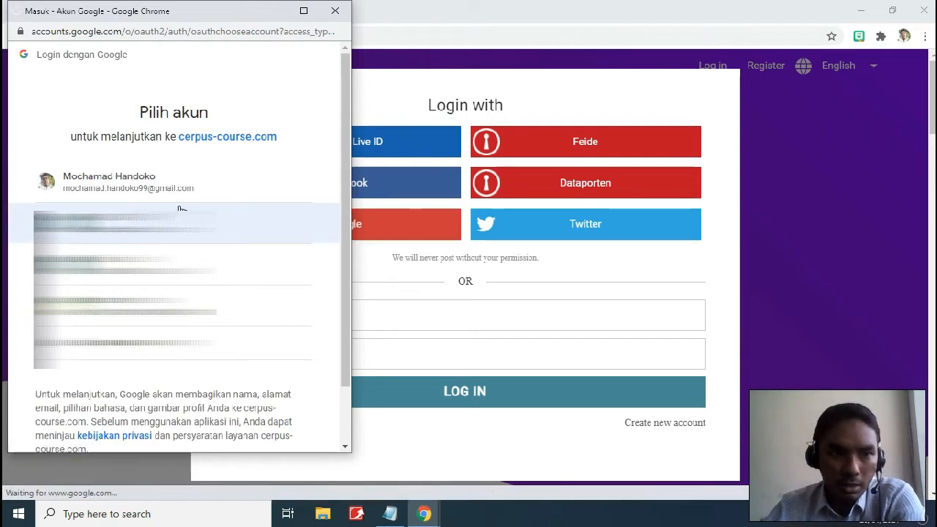
left_click(139, 183)
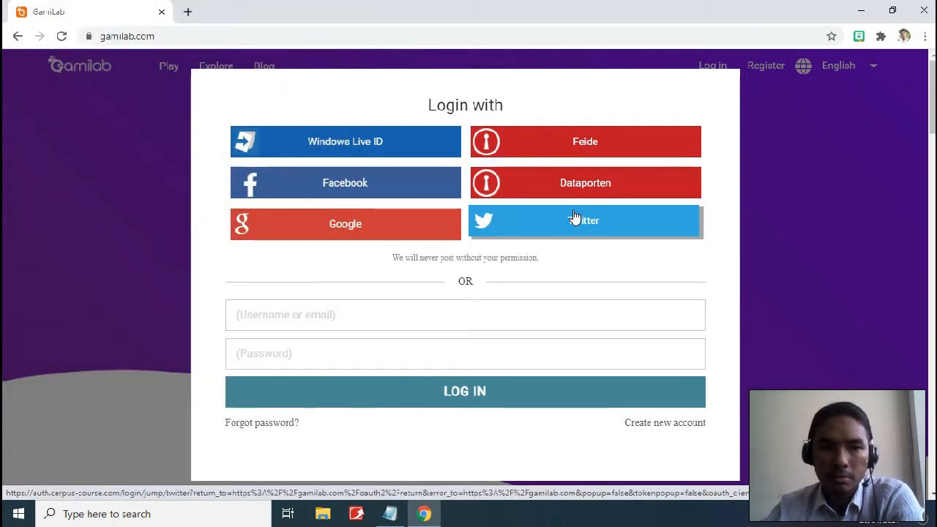
left_click(551, 233)
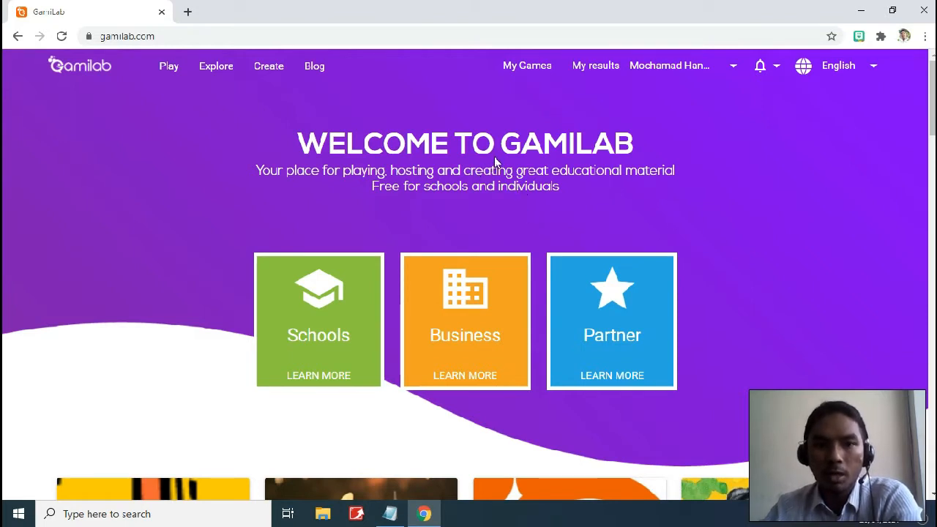
Start a new game named 'Organisasi Bentukan Jepang' and tag it sejarah
left_click(270, 71)
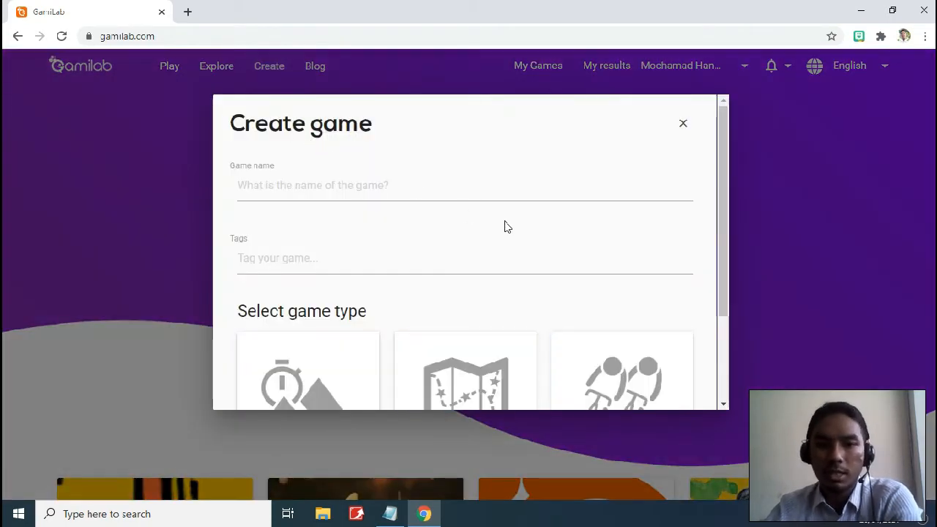
scroll(490, 230, "down", 1)
scroll(498, 227, "up", 1)
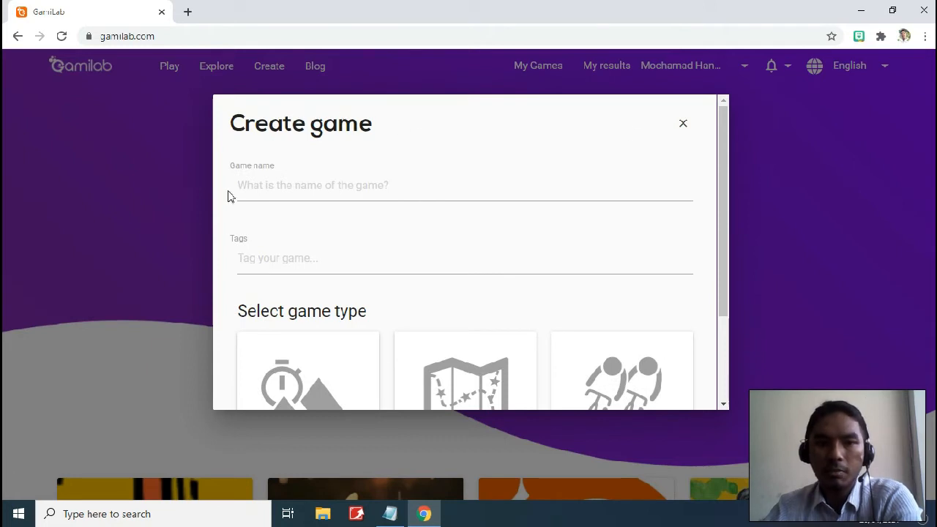
left_click(331, 185)
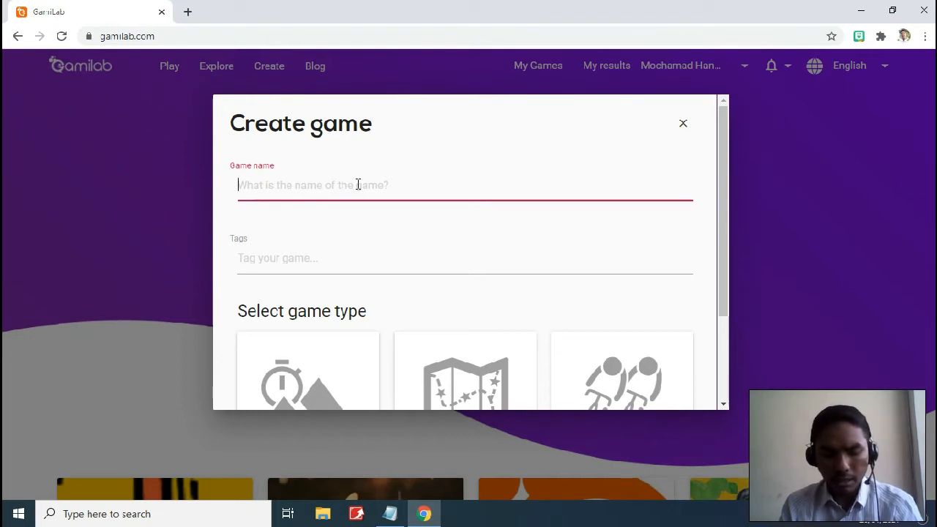
type("Organis")
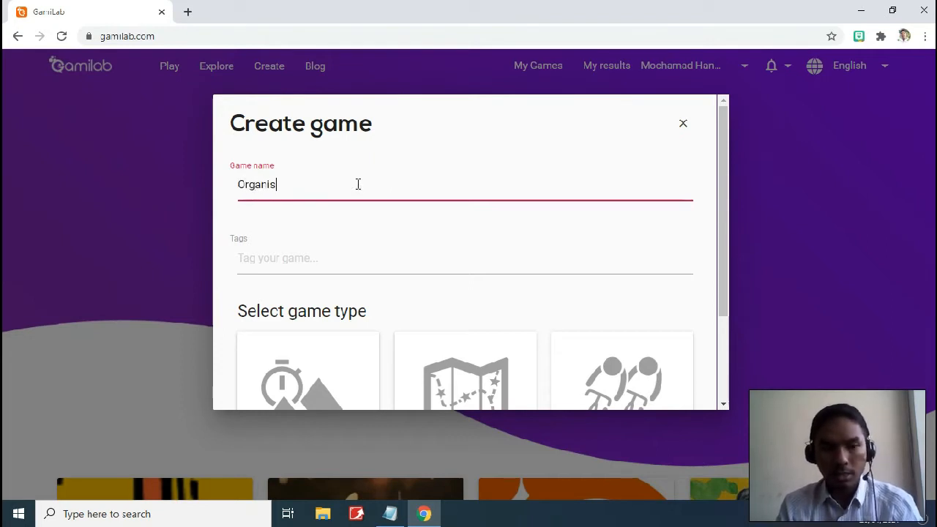
type("asi Be")
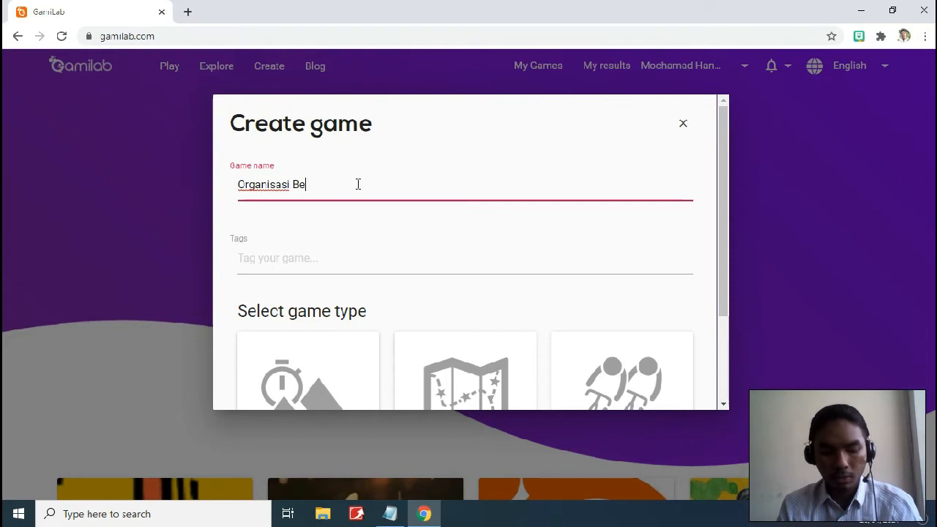
type("ntukan Jepang")
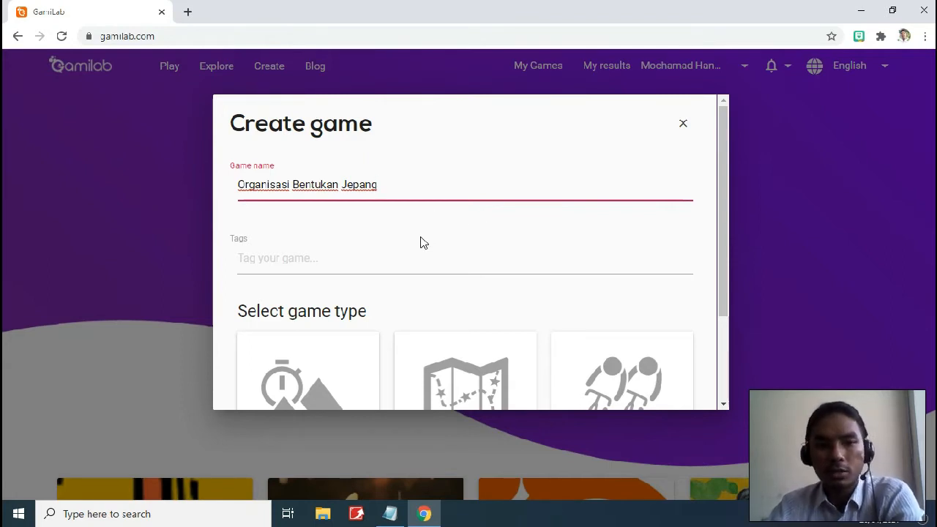
scroll(410, 242, "down", 1)
left_click(305, 194)
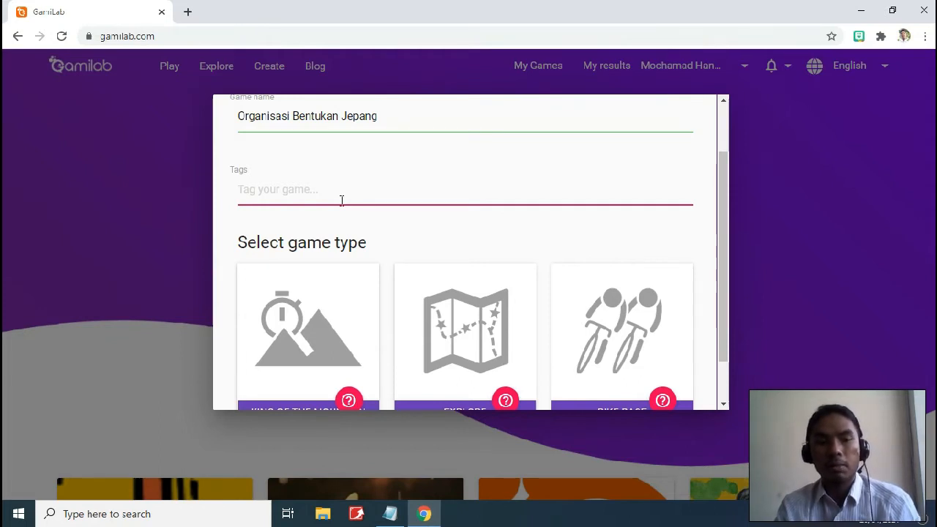
type("sejarah")
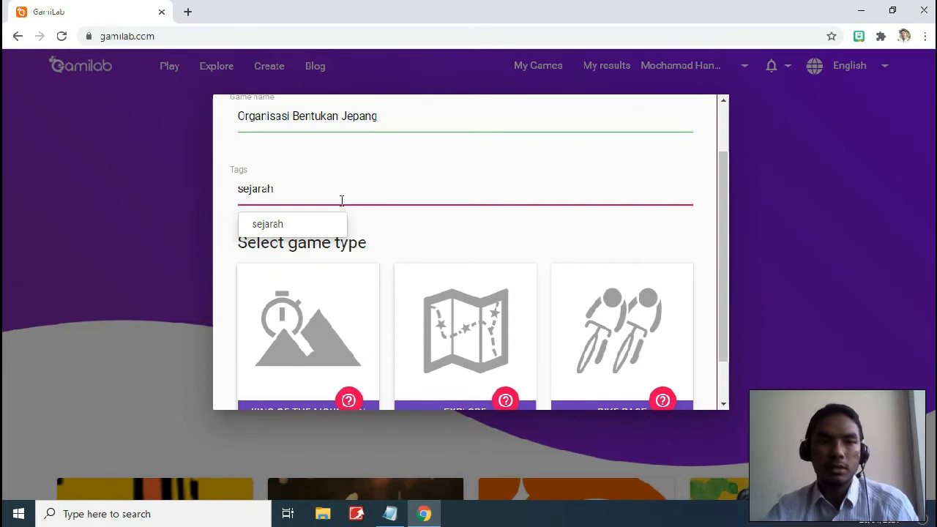
left_click(296, 232)
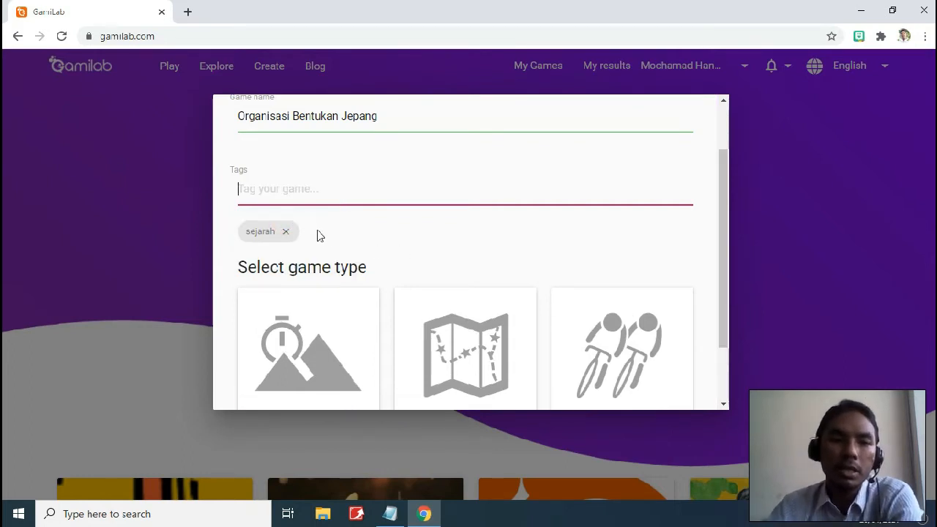
Choose Bike Race as the game type and create the game
scroll(322, 238, "down", 1)
scroll(352, 242, "up", 1)
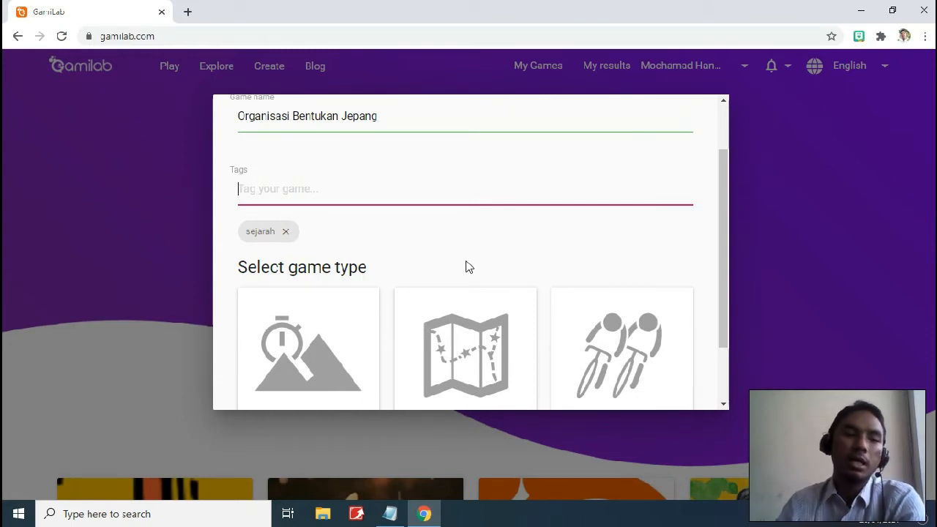
scroll(483, 245, "down", 2)
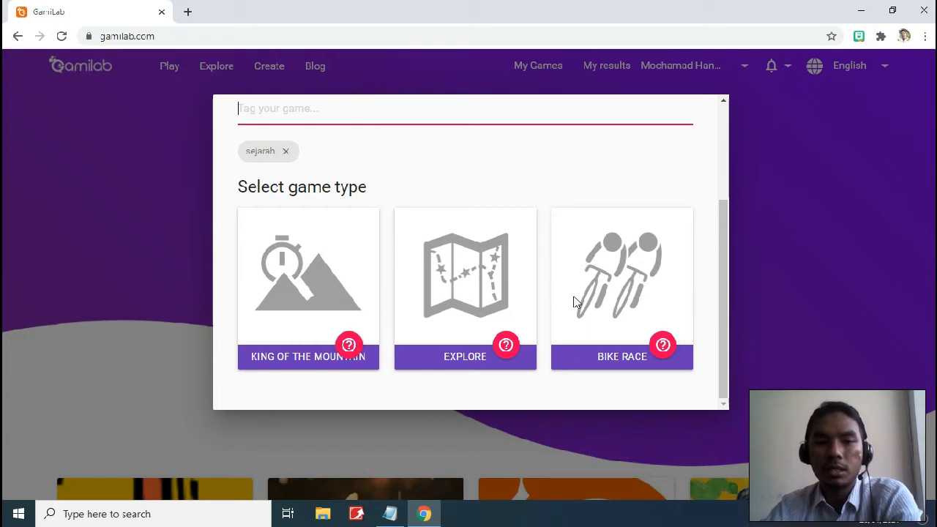
left_click(615, 293)
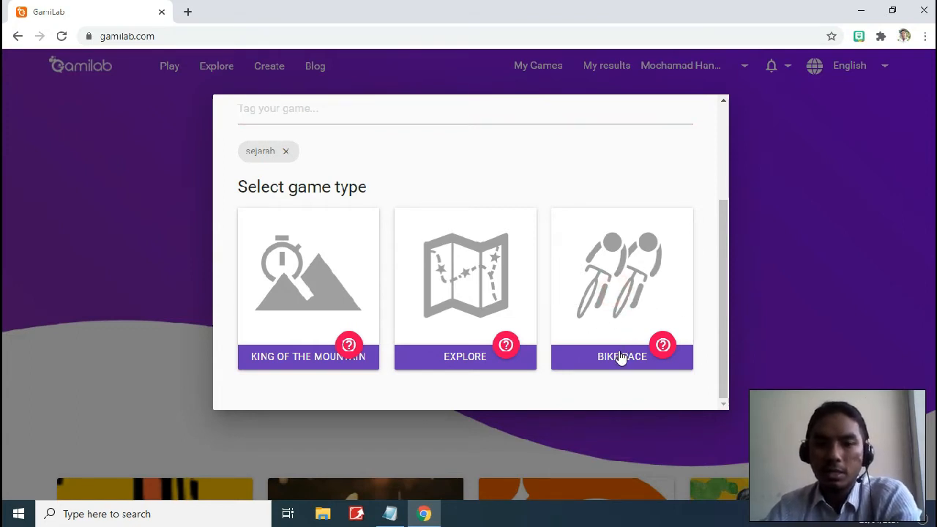
left_click(621, 357)
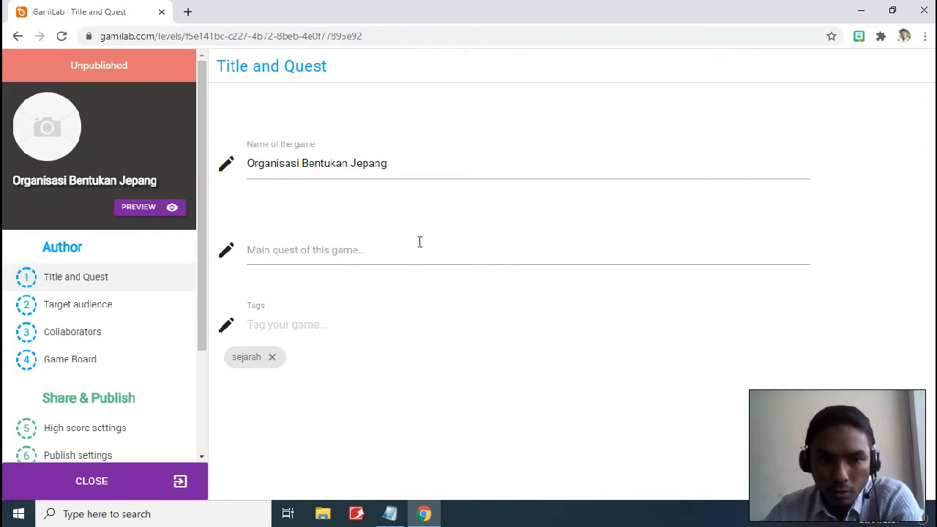
Enter the main quest 'Menjawab Pertanyaan dengan benar dan raihlah waktu tercepat.' with typos corrected
left_click(383, 252)
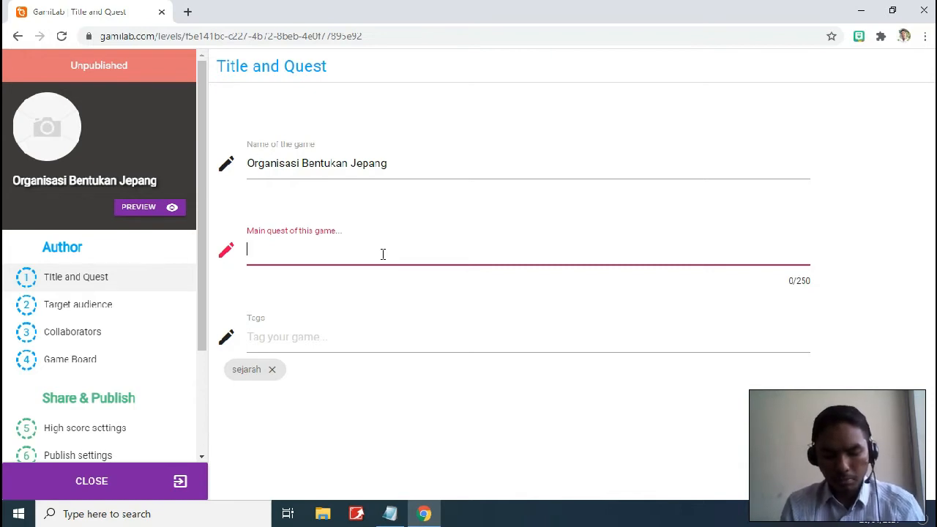
type("Menajwa")
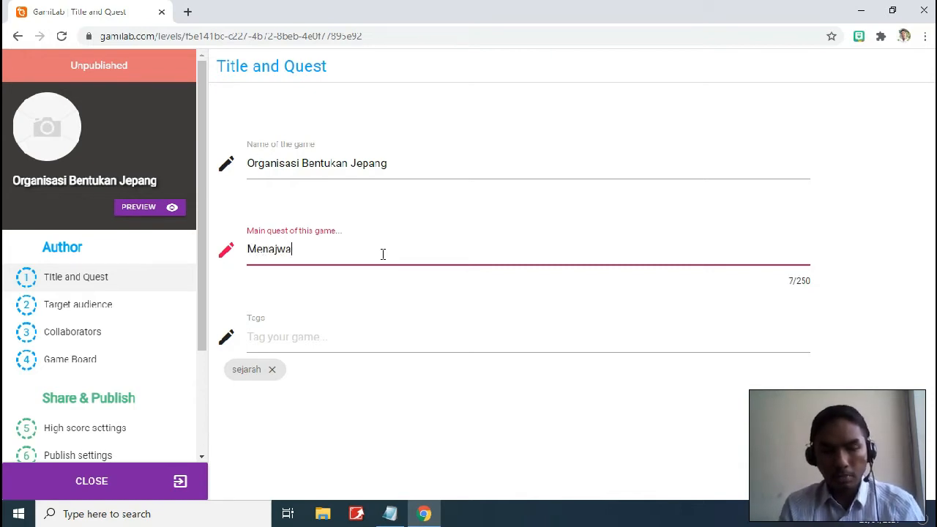
type("b")
key("BackSpace")
key("BackSpace")
key("BackSpace")
key("BackSpace")
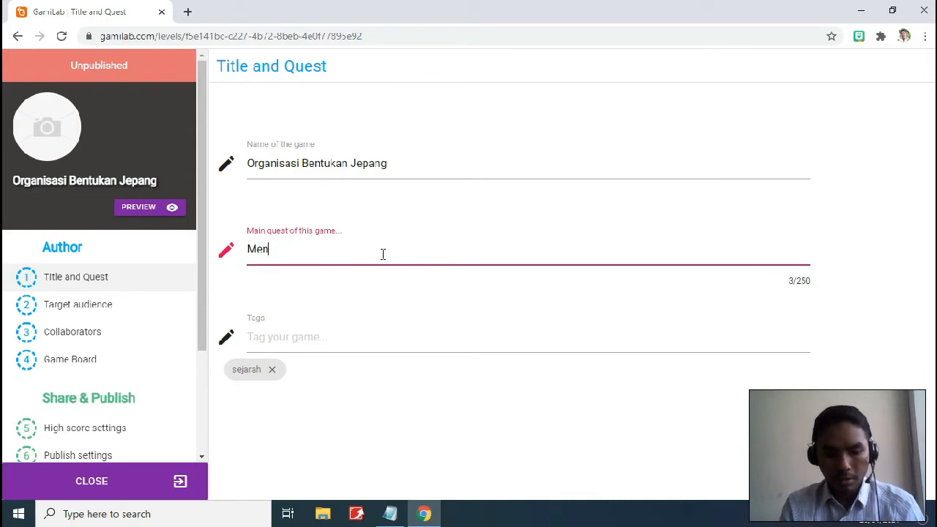
type("jawab Pertanyaan")
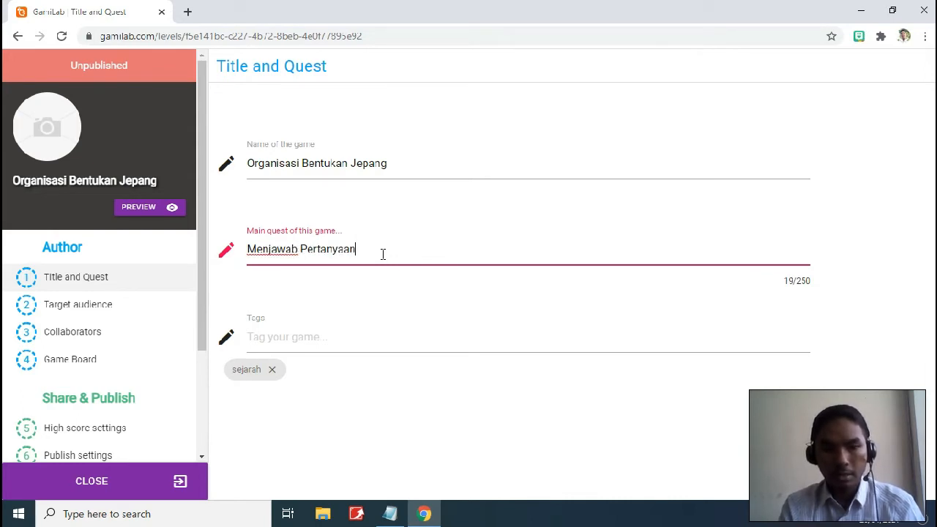
type(" den")
type("ngan benad")
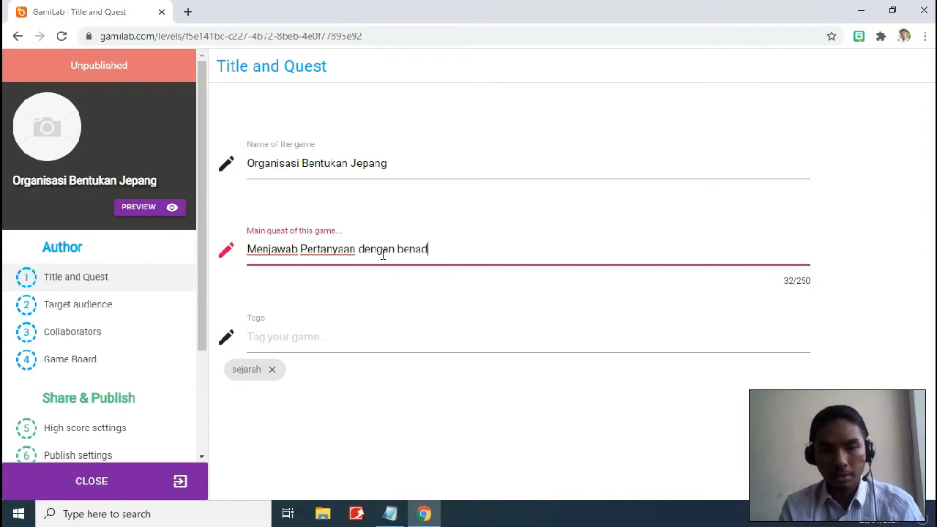
key("BackSpace")
type("r dan ")
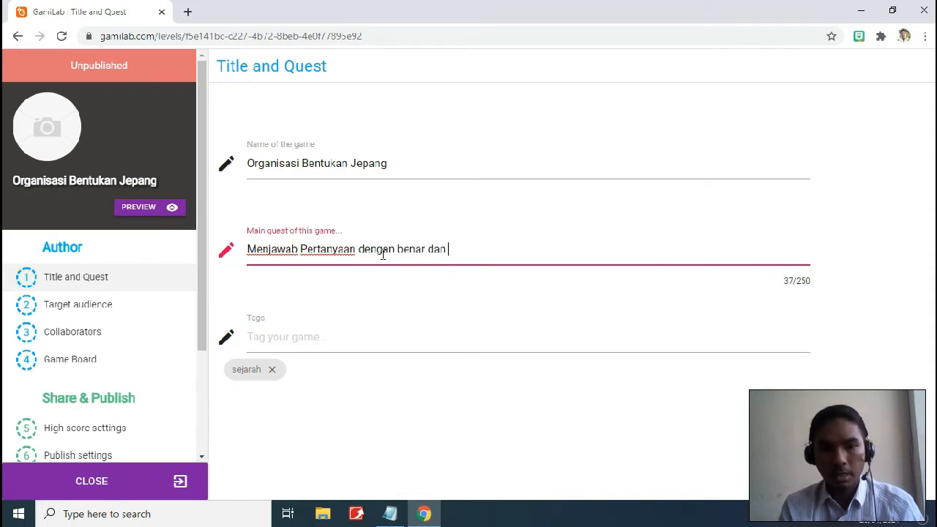
type("raihl")
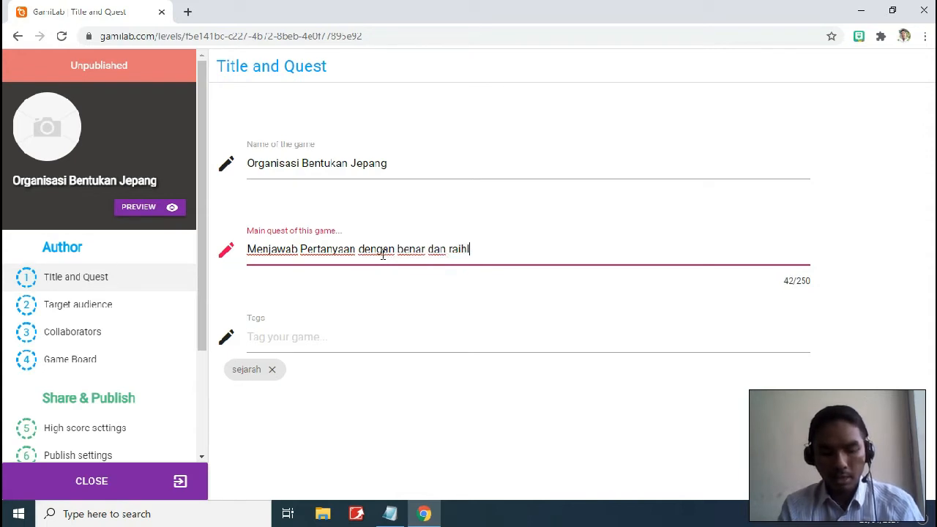
type("ah wak")
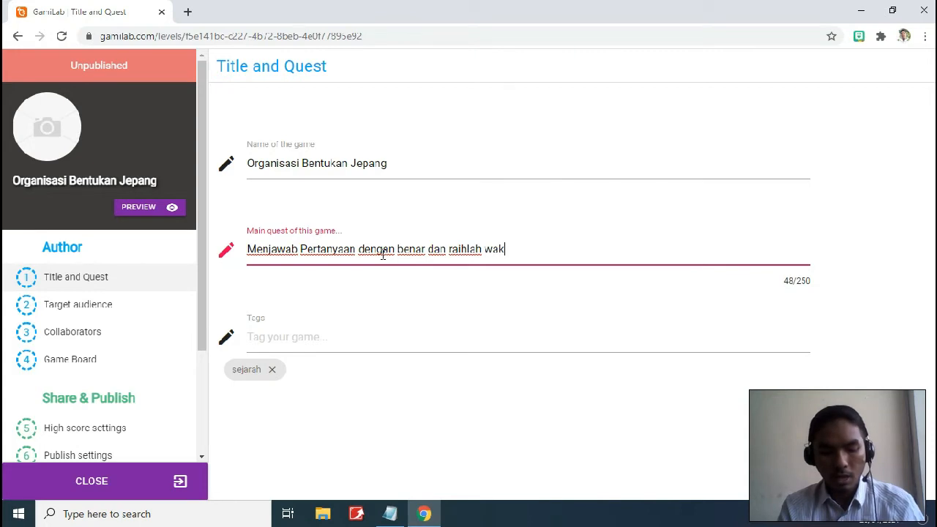
type("tu tercepat")
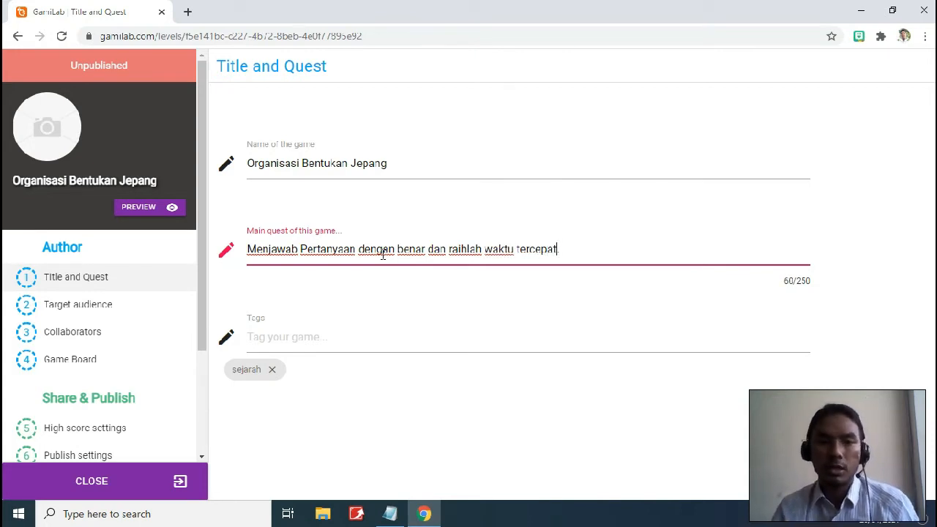
type(".")
key("Left")
key("Left")
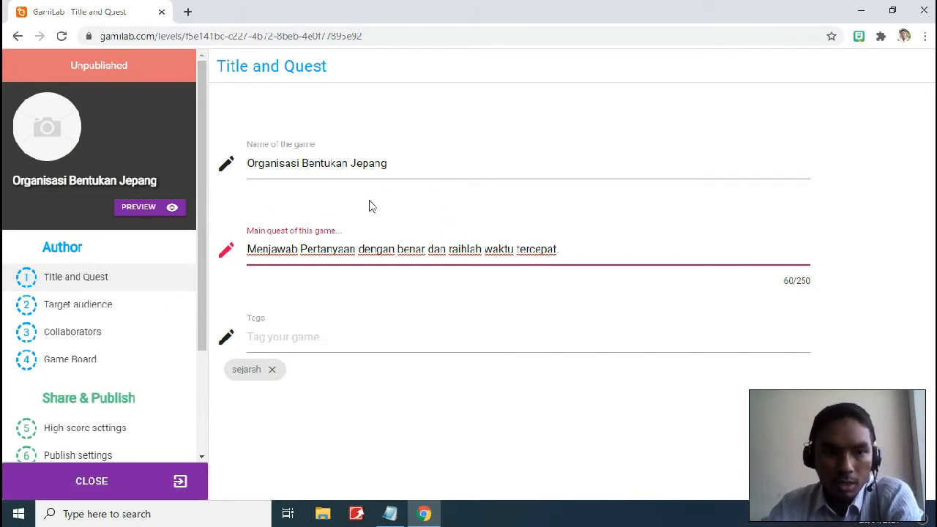
scroll(130, 271, "down", 1)
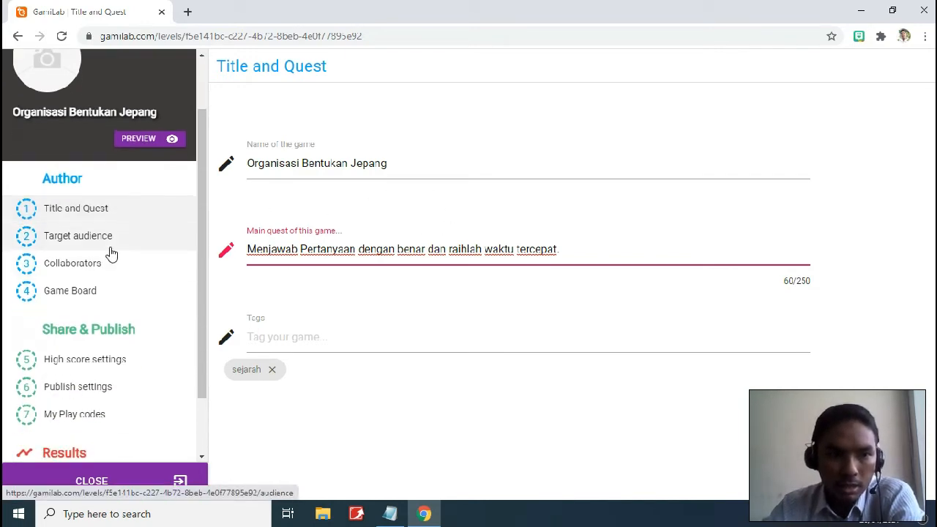
scroll(111, 254, "up", 1)
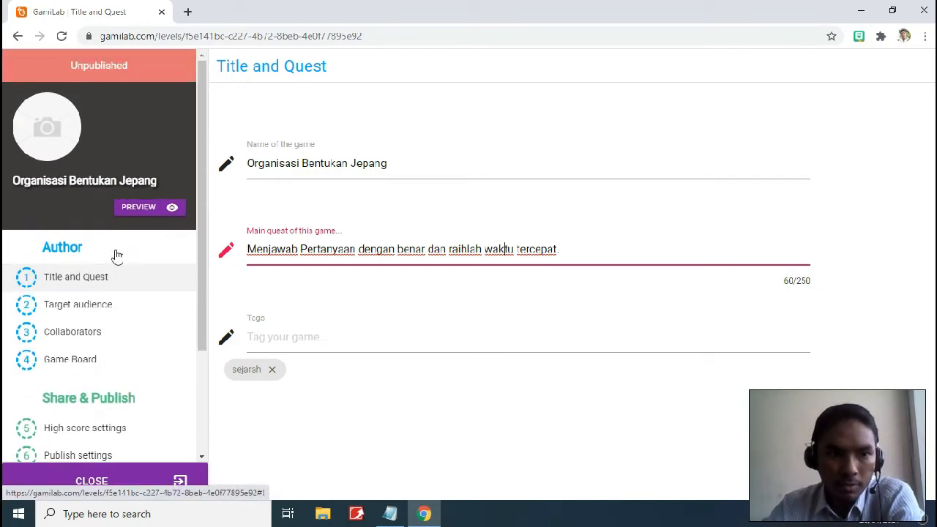
Set the target audience grade level to High School
left_click(112, 310)
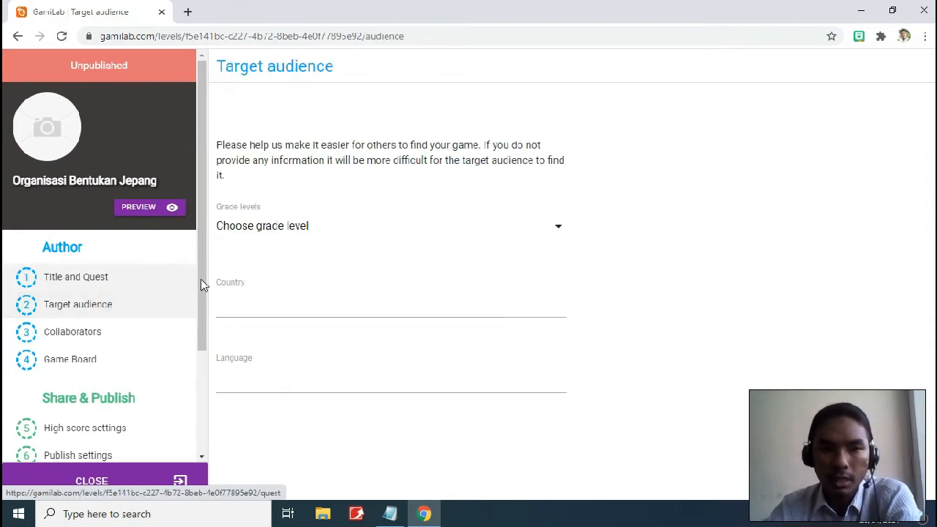
left_click(559, 231)
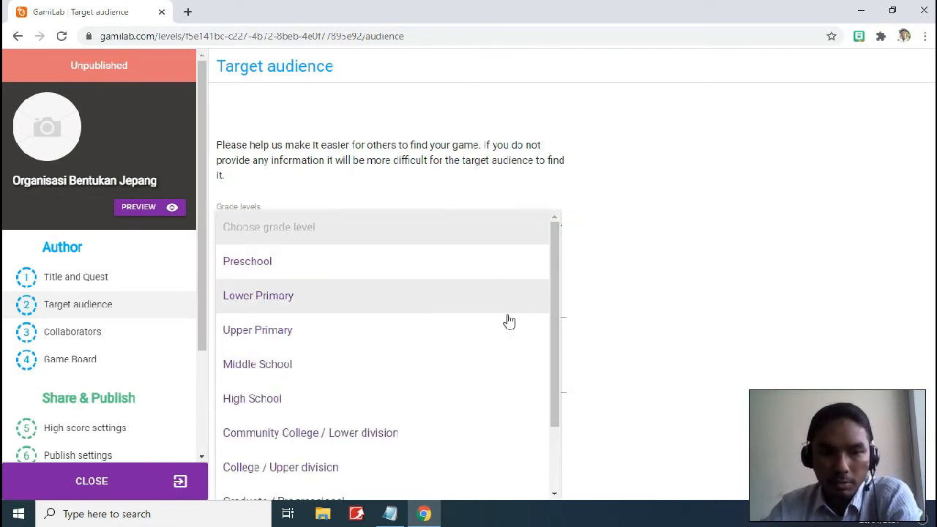
scroll(506, 316, "down", 1)
scroll(505, 313, "down", 1)
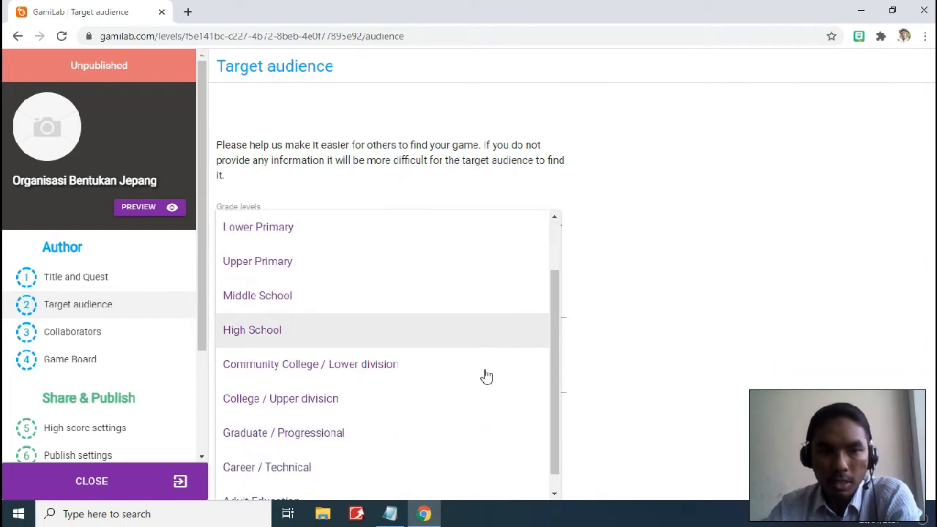
left_click(461, 340)
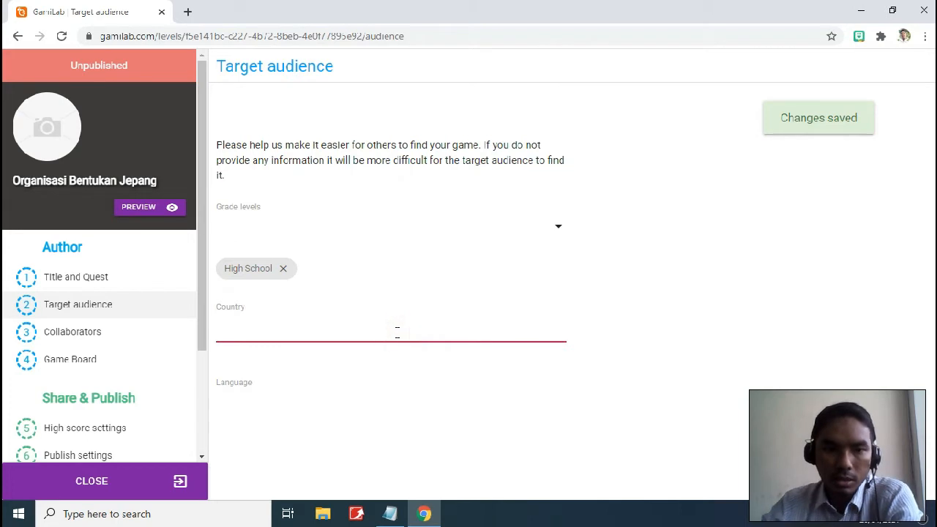
Add Indonesia as the target country and Indonesian as the language
type("Indonesia")
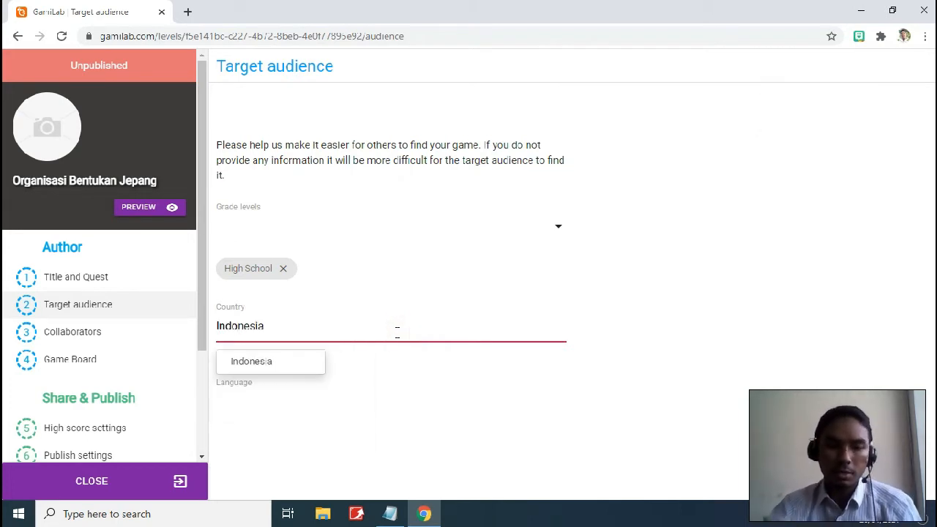
left_click(265, 360)
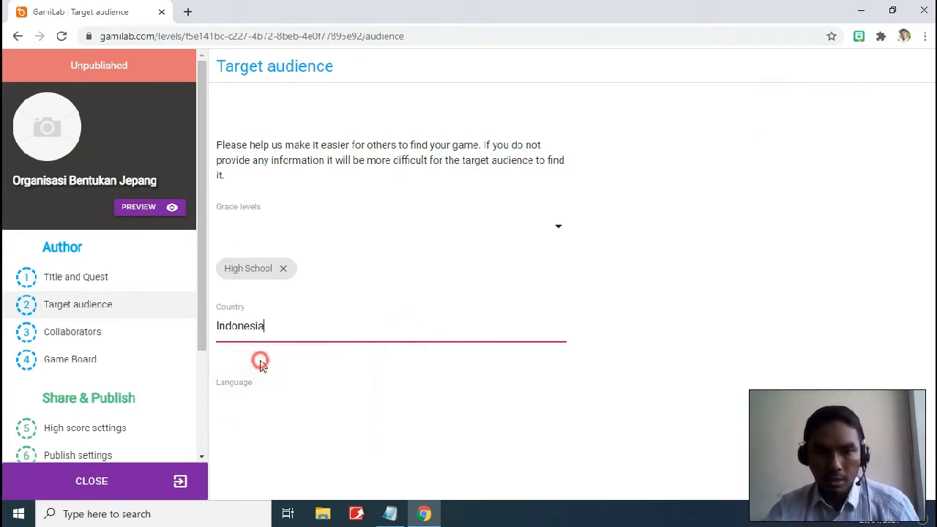
left_click(315, 432)
type("Indonesian")
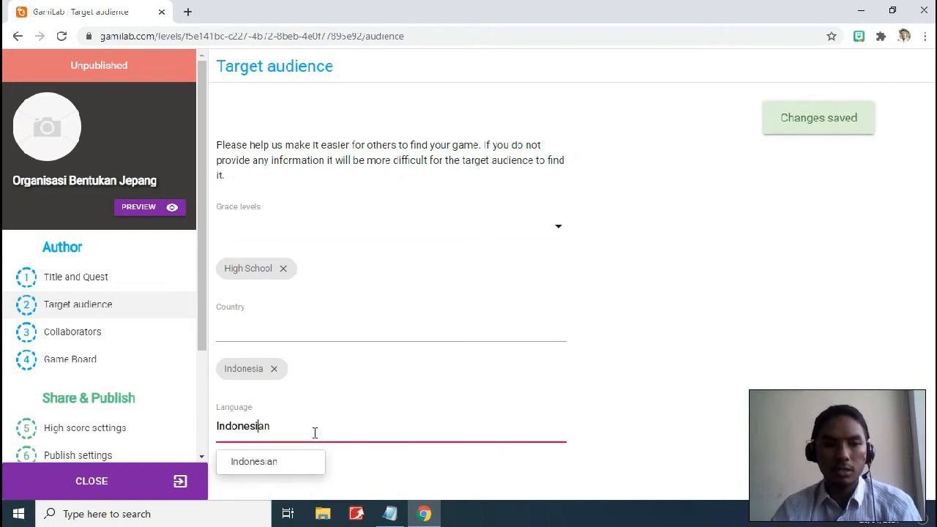
left_click(293, 459)
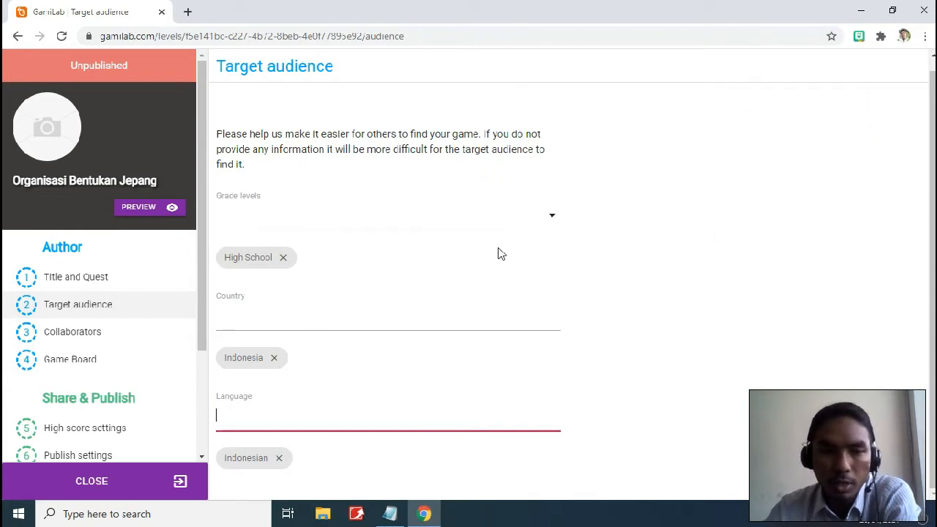
scroll(128, 303, "down", 2)
scroll(114, 297, "up", 1)
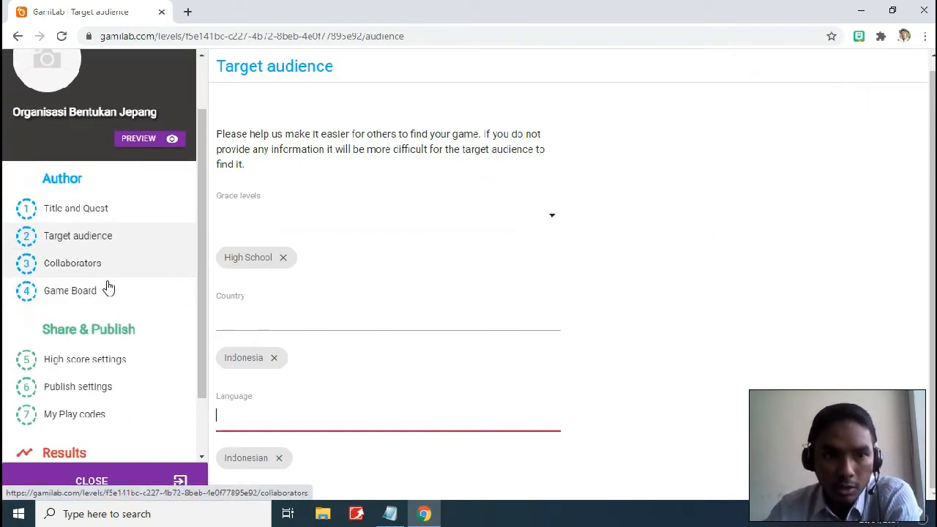
Go to the game's Collaborators page
left_click(88, 261)
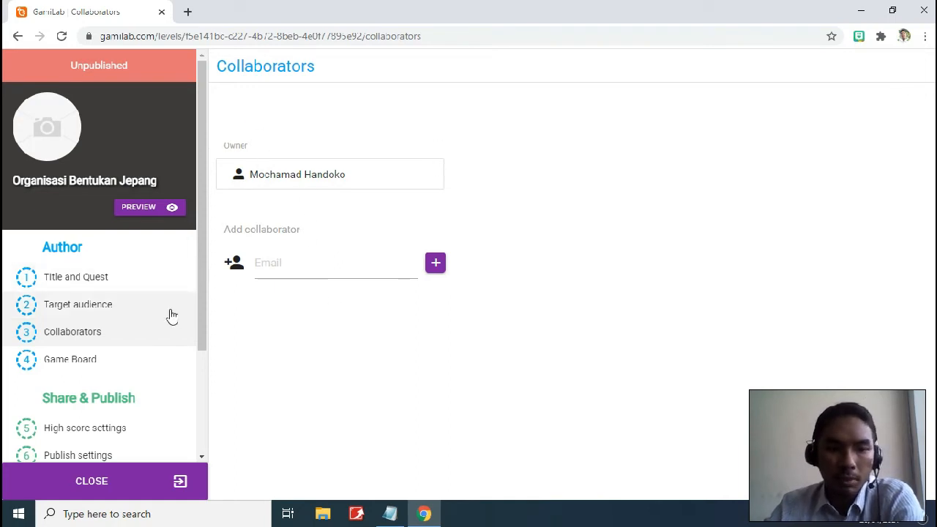
Open the Game Board question editor and browse the sejarah question bank suggestions
left_click(127, 359)
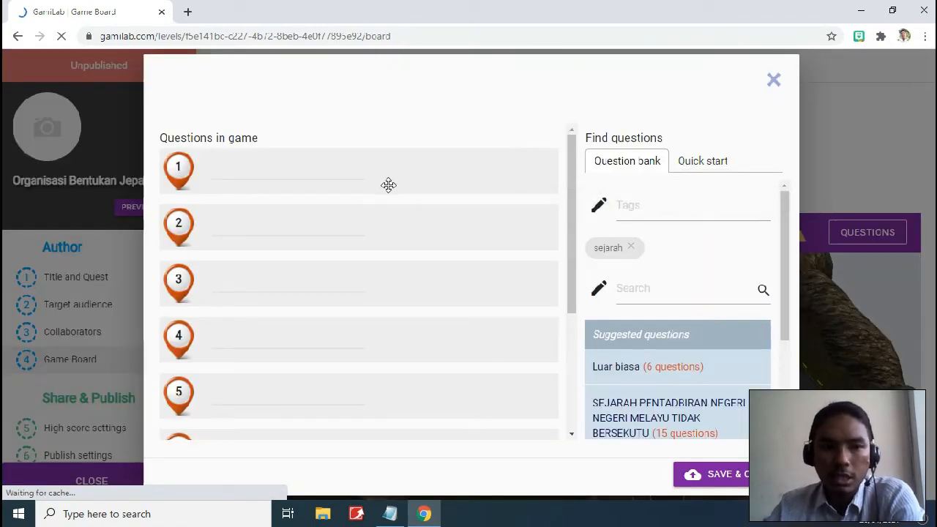
scroll(389, 185, "down", 2)
scroll(389, 185, "up", 2)
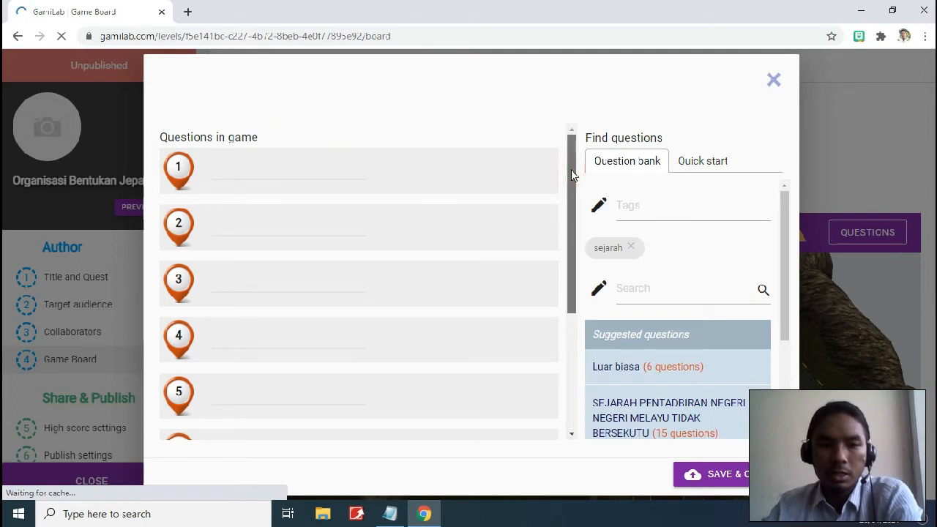
mouse_move(571, 174)
left_mouse_down()
mouse_move(576, 313)
mouse_move(569, 164)
left_mouse_up()
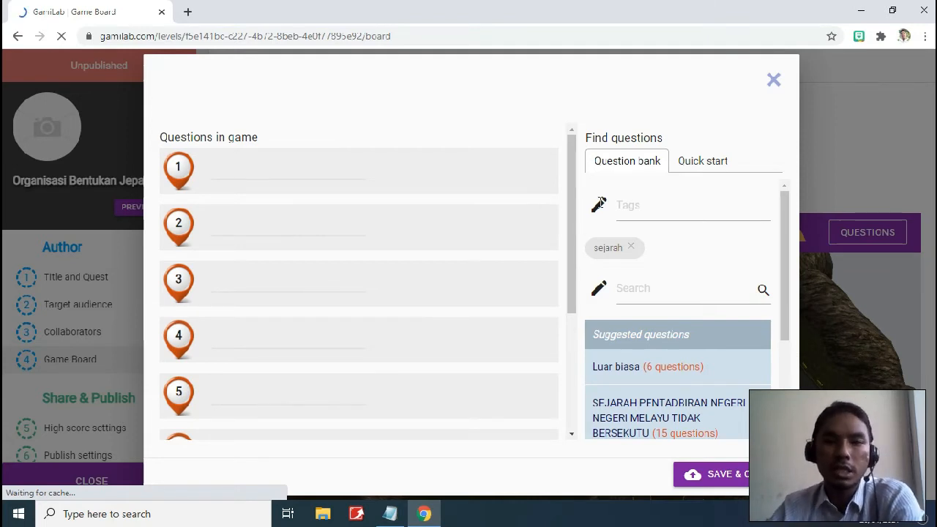
mouse_move(571, 183)
left_mouse_down()
mouse_move(585, 334)
mouse_move(575, 169)
left_mouse_up()
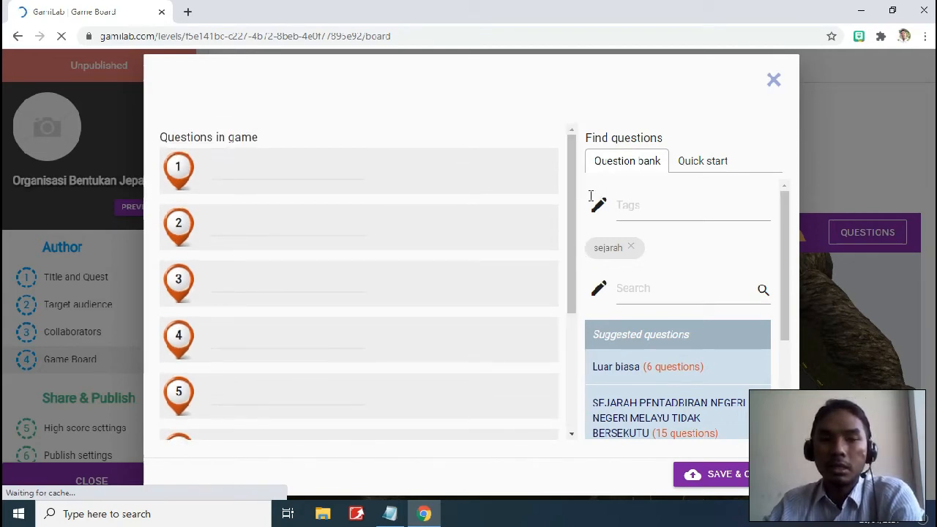
left_click_drag(573, 196, 569, 337)
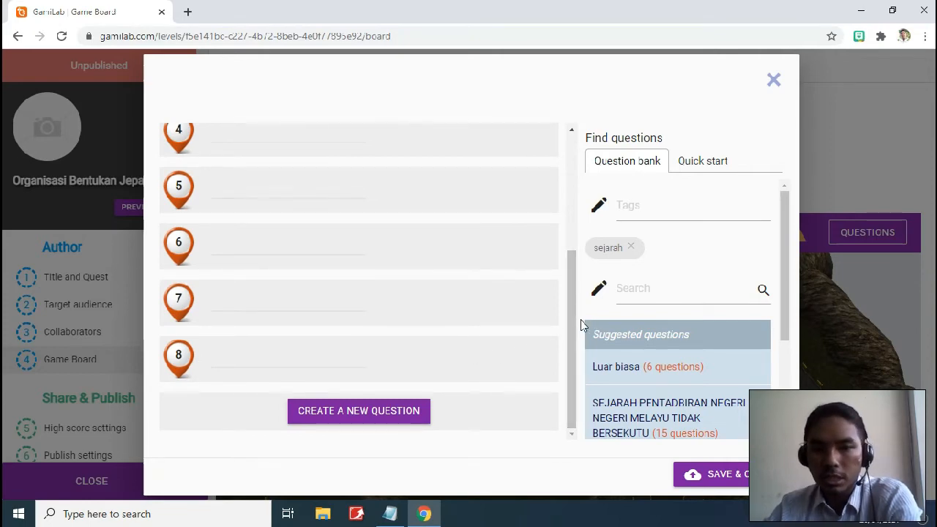
left_click_drag(575, 314, 573, 187)
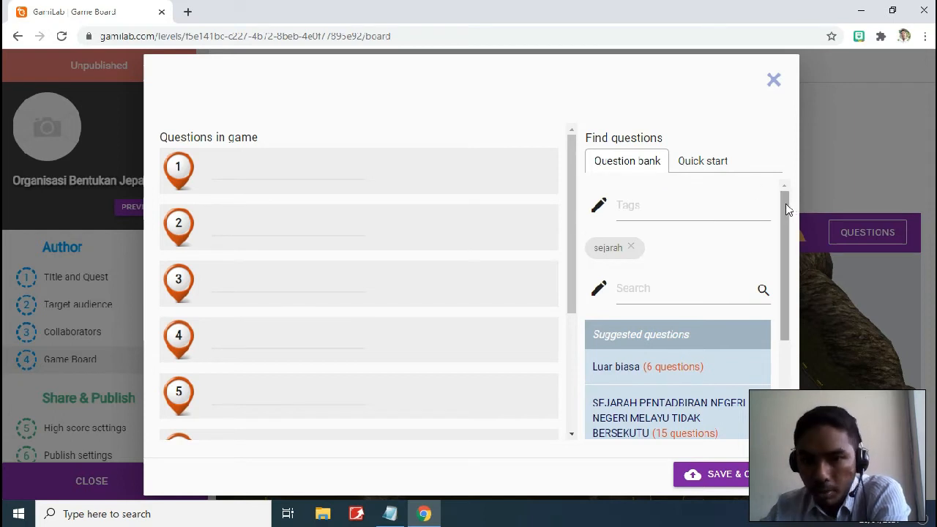
left_click_drag(785, 203, 780, 299)
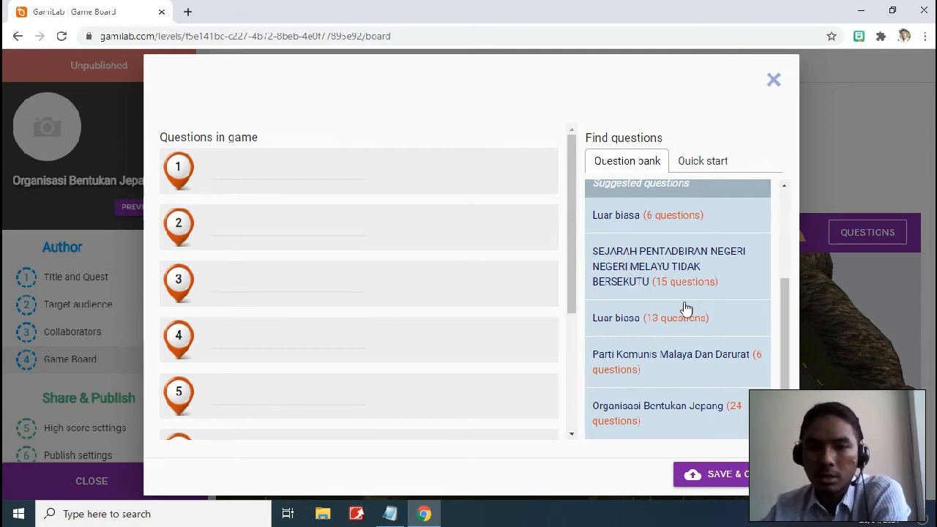
left_click(700, 287)
scroll(673, 273, "down", 2)
scroll(661, 272, "up", 4)
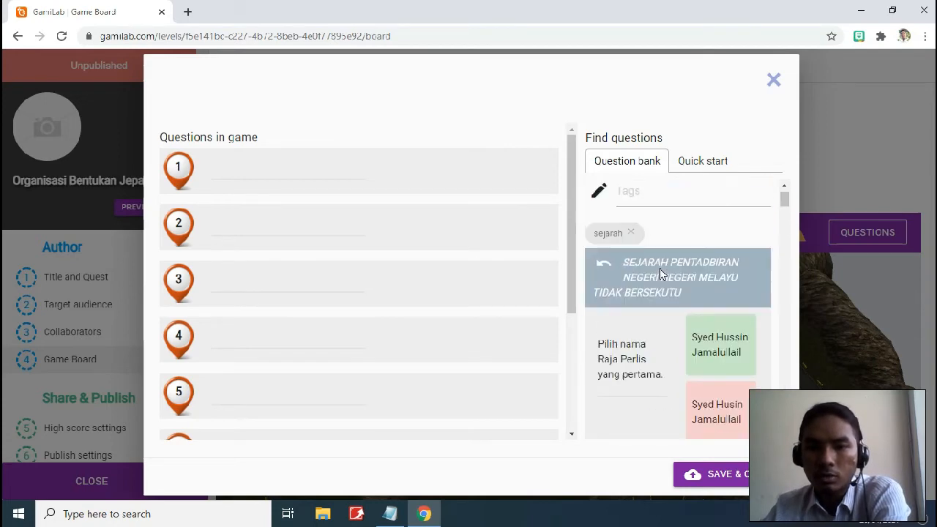
scroll(660, 271, "down", 4)
scroll(659, 273, "down", 3)
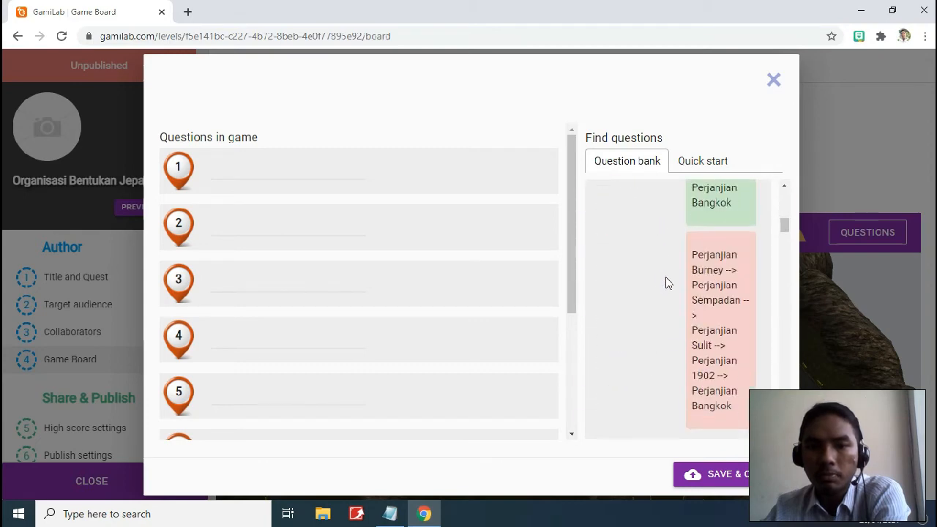
scroll(663, 287, "down", 3)
scroll(660, 294, "down", 2)
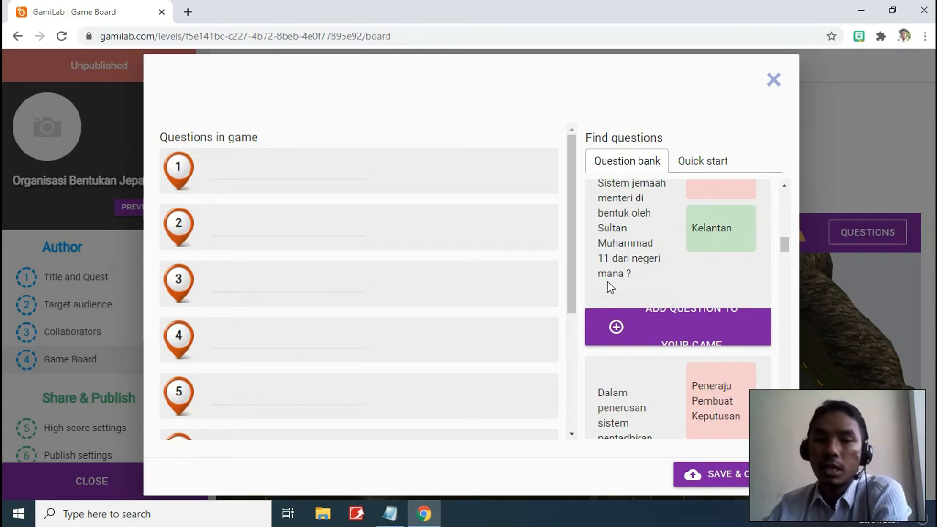
scroll(627, 286, "down", 3)
scroll(636, 294, "up", 2)
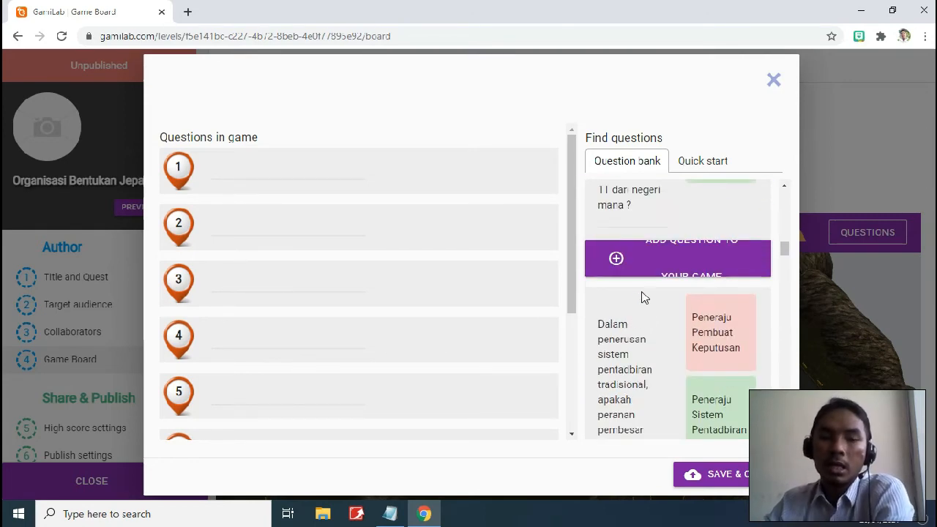
scroll(654, 299, "down", 2)
scroll(657, 299, "up", 5)
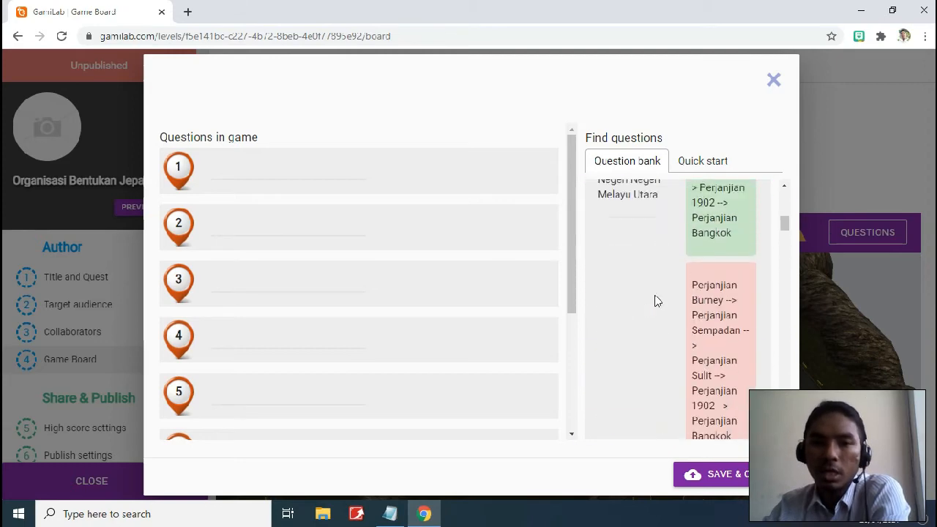
scroll(657, 299, "up", 3)
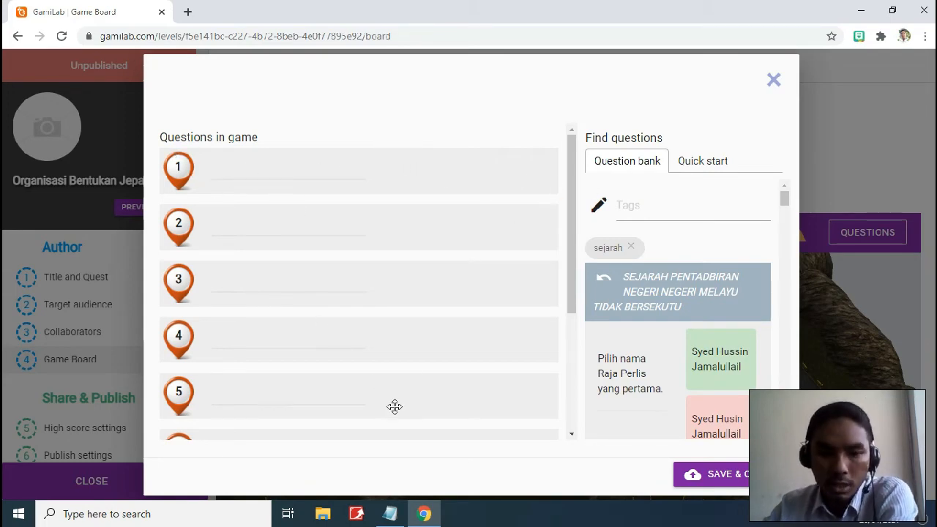
Paste question 1's text about Japan's first occupied region from the Notepad bank
left_click(389, 513)
scroll(552, 115, "up", 5)
scroll(552, 115, "up", 5)
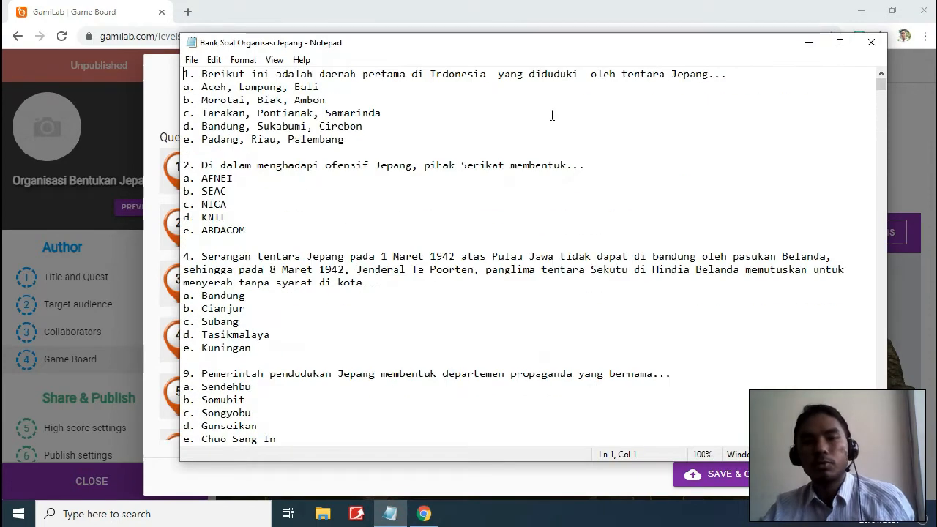
left_click_drag(737, 76, 203, 73)
key("ctrl+c")
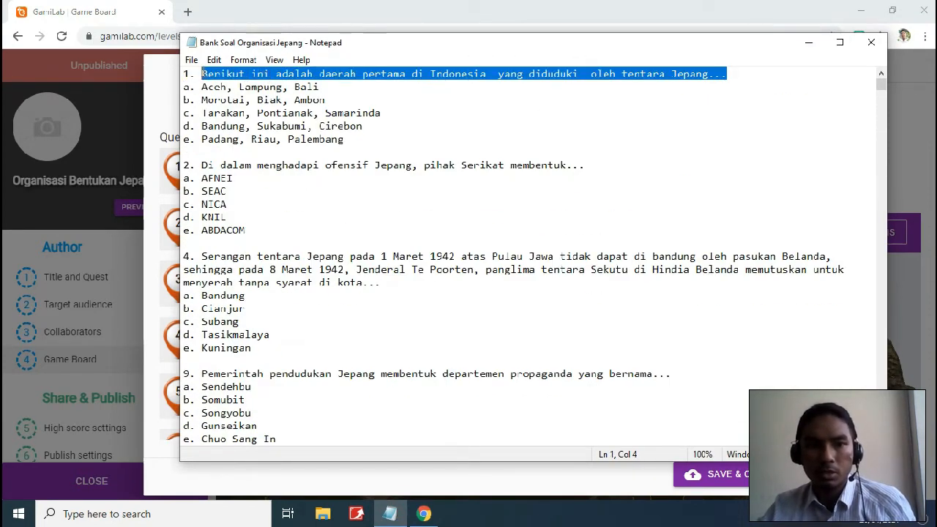
key("alt+Tab")
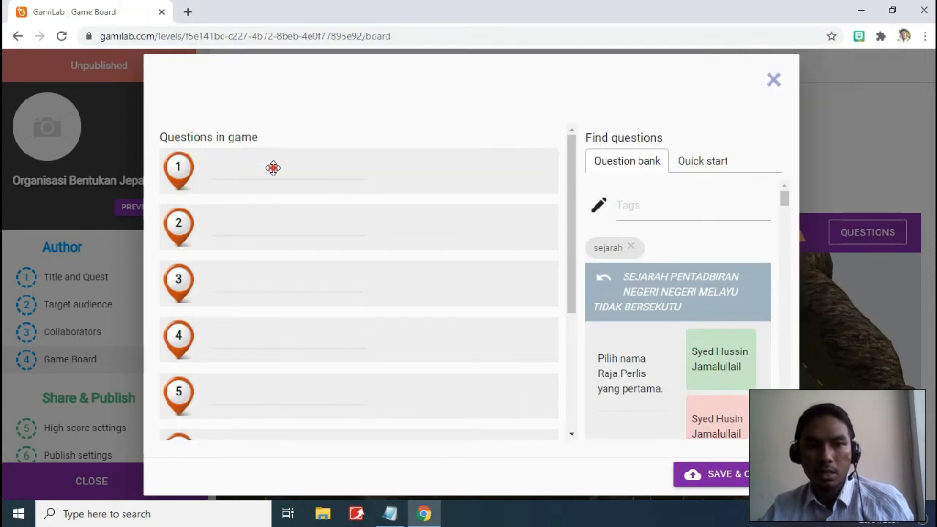
left_click(275, 170)
key("ctrl+v")
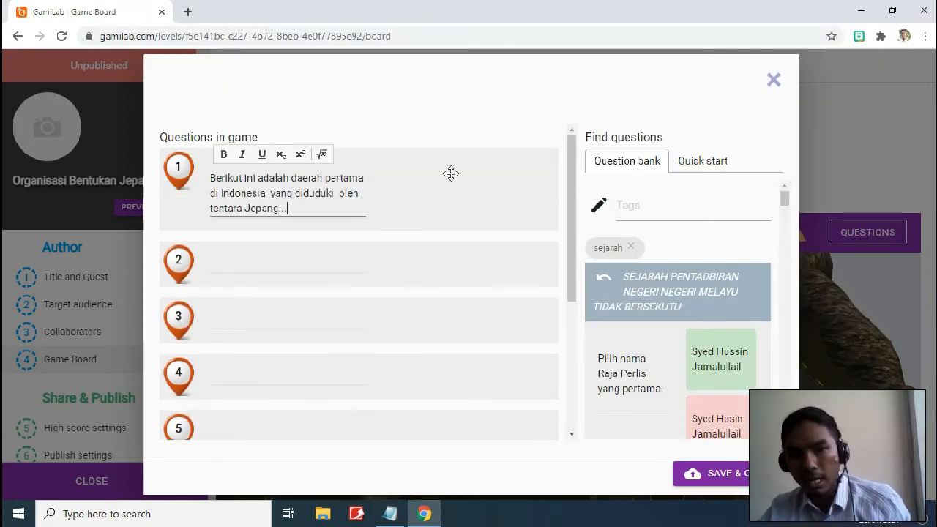
Paste 'Aceh, Lampung, Bali' as the first answer and add a second answer slot
left_click(475, 172)
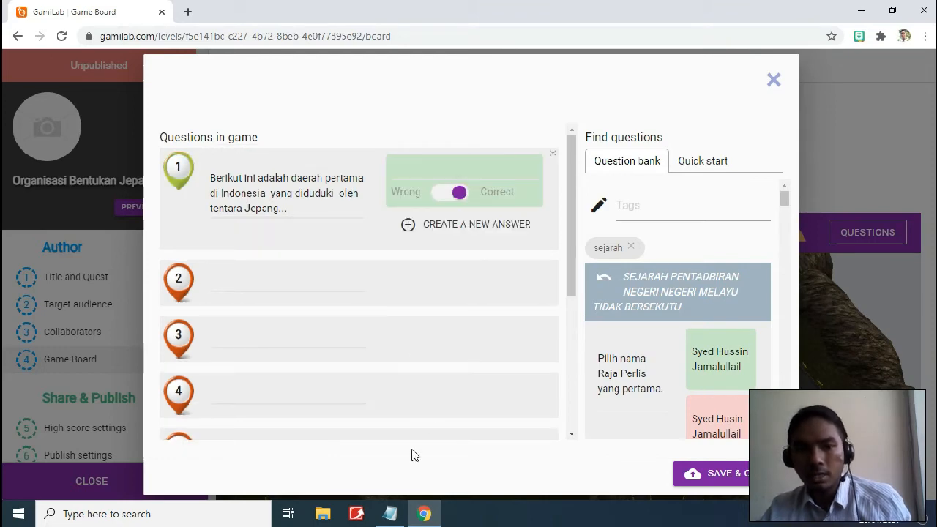
left_click(390, 513)
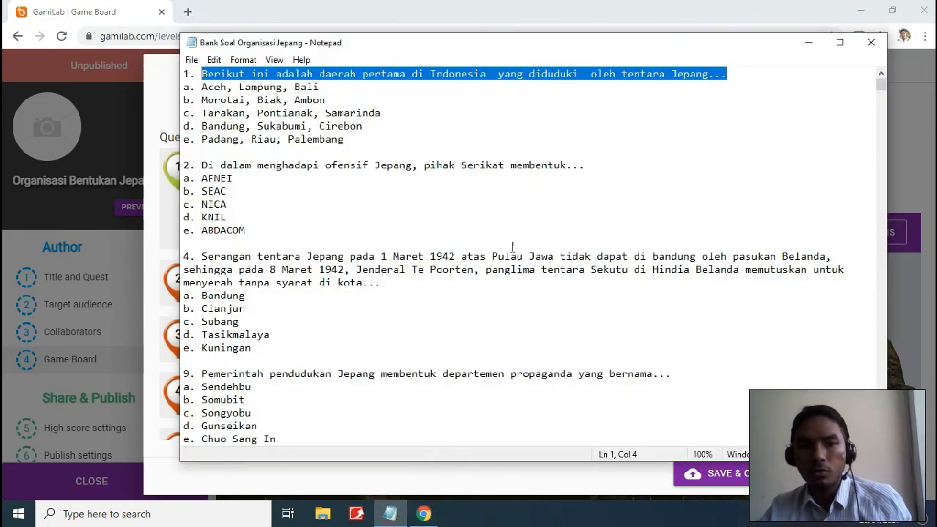
left_click_drag(327, 86, 201, 84)
key("ctrl+c")
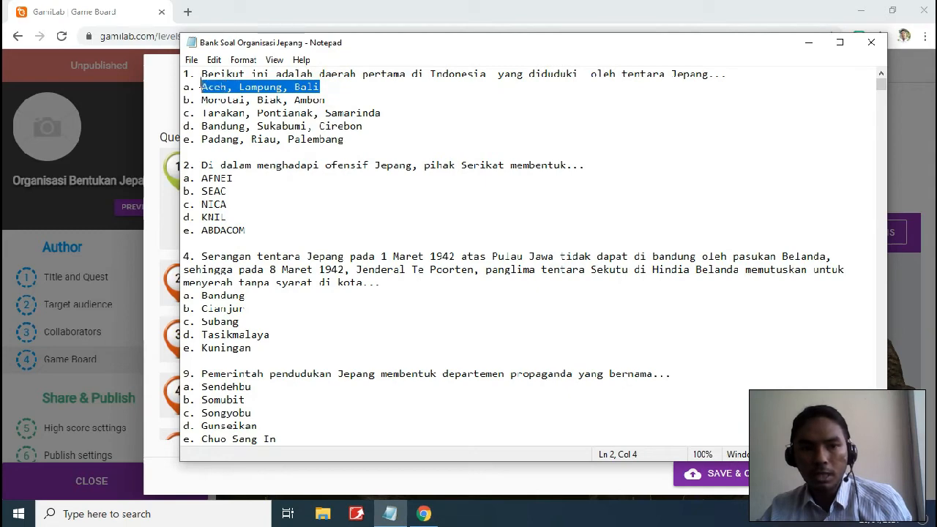
left_click(808, 42)
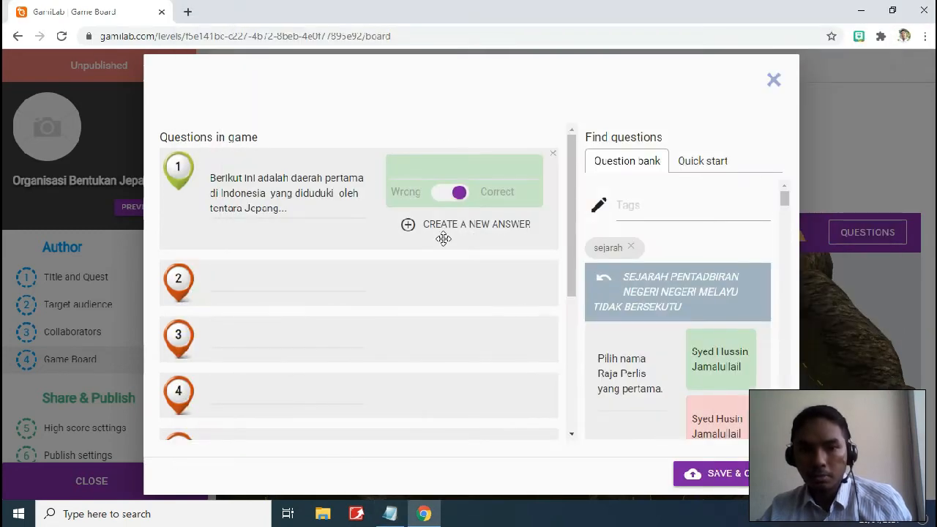
left_click(431, 170)
key("ctrl+v")
left_click(389, 514)
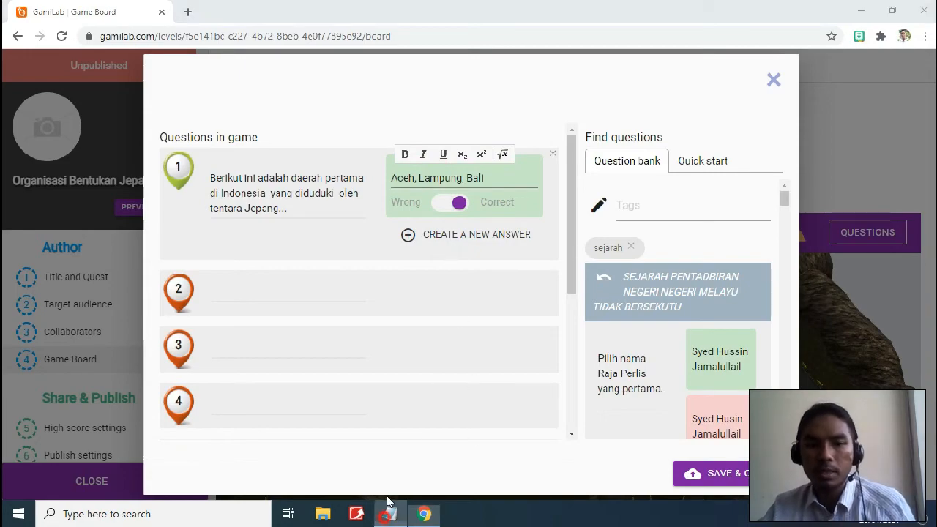
left_click_drag(329, 101, 200, 100)
key("ctrl+c")
left_click(808, 42)
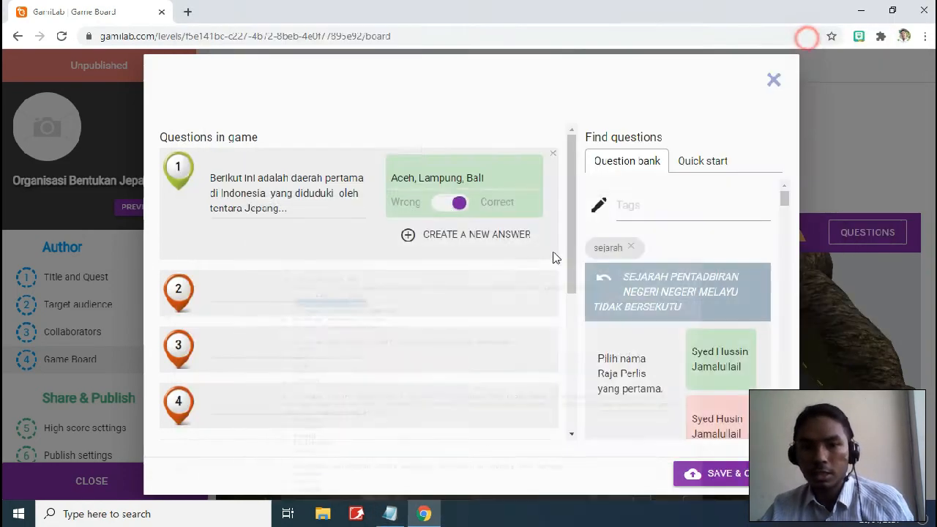
left_click(483, 245)
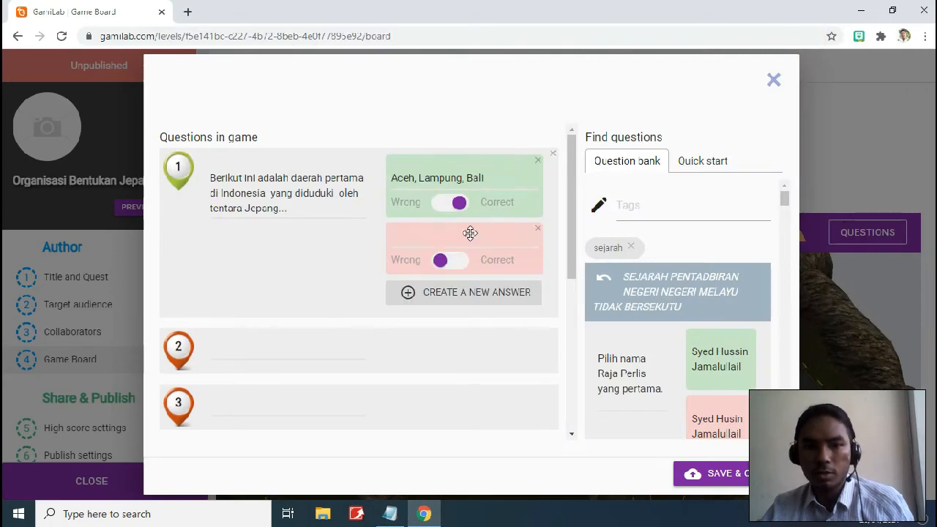
Paste 'Morotai, Biak, Ambon' and 'Tarakan, Pontianak, Samarinda' as answers two and three
left_click(469, 234)
key("ctrl+v")
left_click(390, 514)
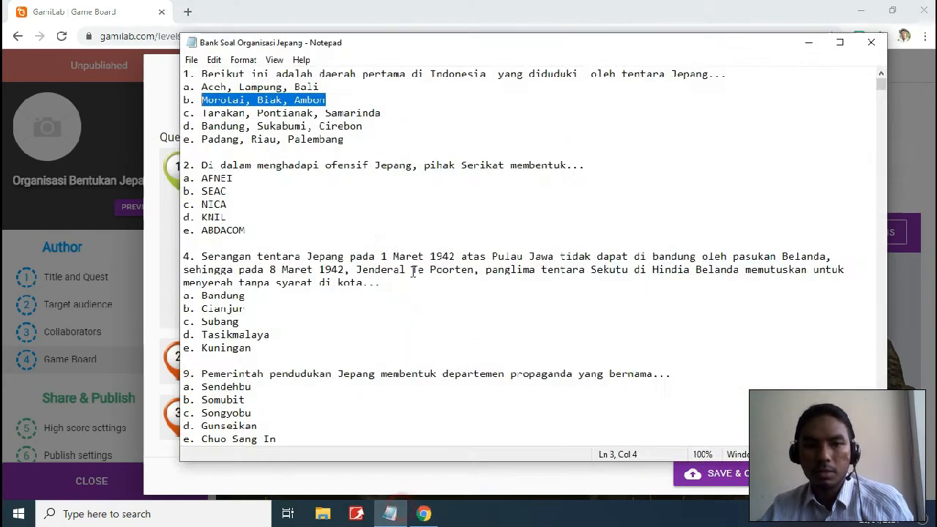
left_click(388, 113)
left_click_drag(388, 114, 202, 115)
key("ctrl+c")
left_click(107, 11)
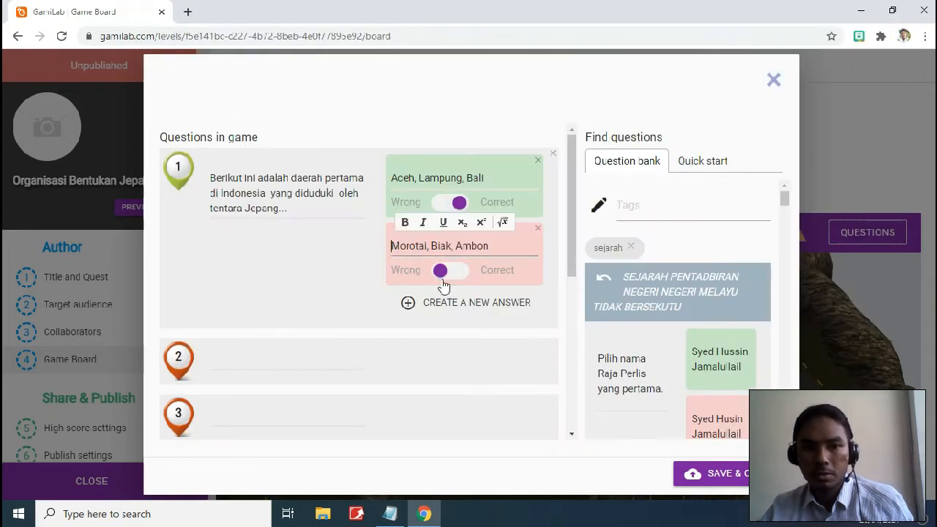
left_click(477, 303)
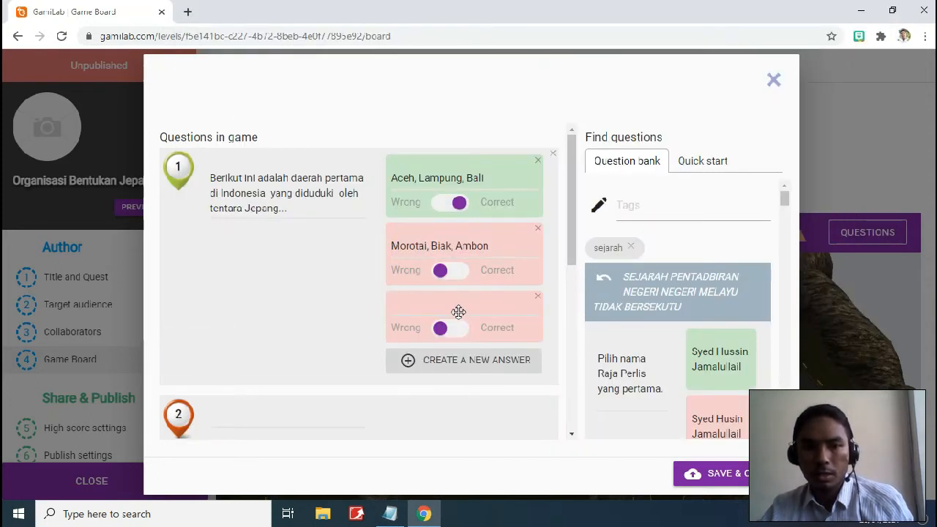
left_click(454, 313)
key("ctrl+v")
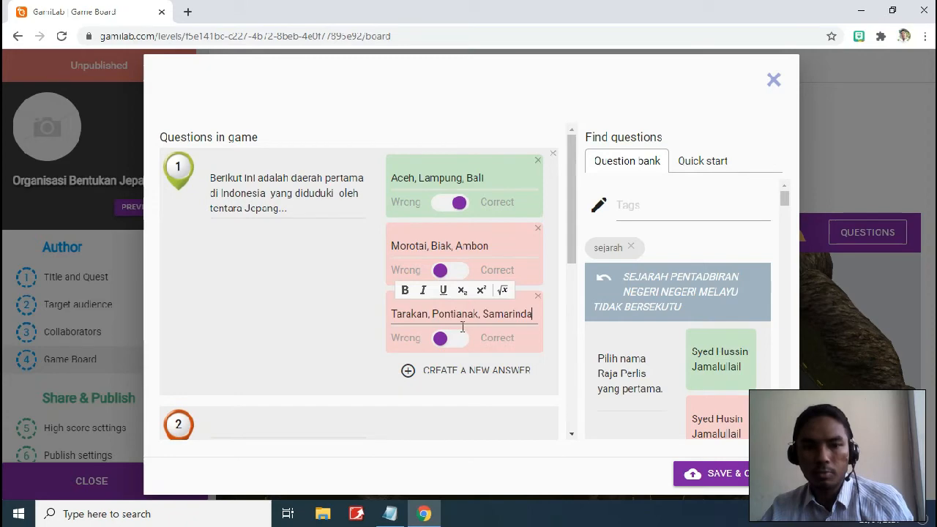
Add 'Bandung, Sukabumi, Cirebon' and 'Padang, Riau, Palembang' as answers four and five
left_click(390, 513)
left_click_drag(366, 126, 201, 126)
key("ctrl+c")
left_click(43, 16)
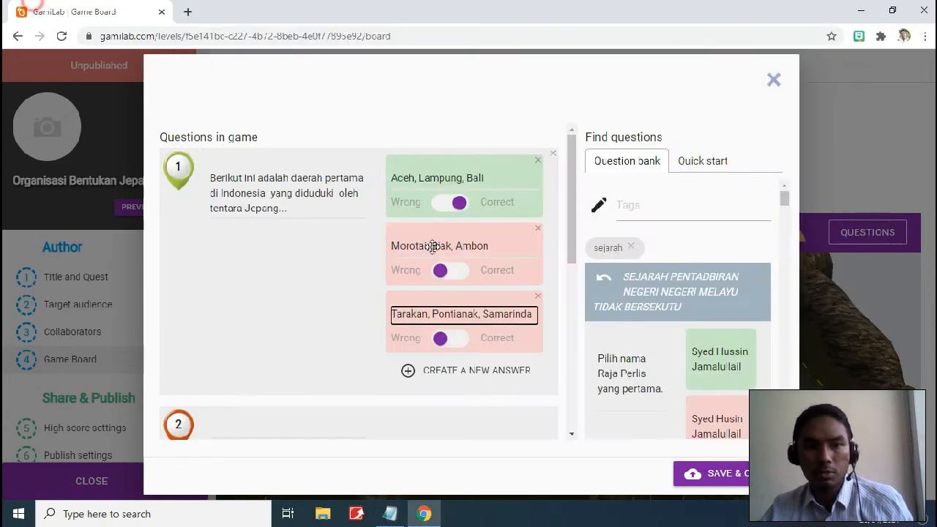
left_click(502, 368)
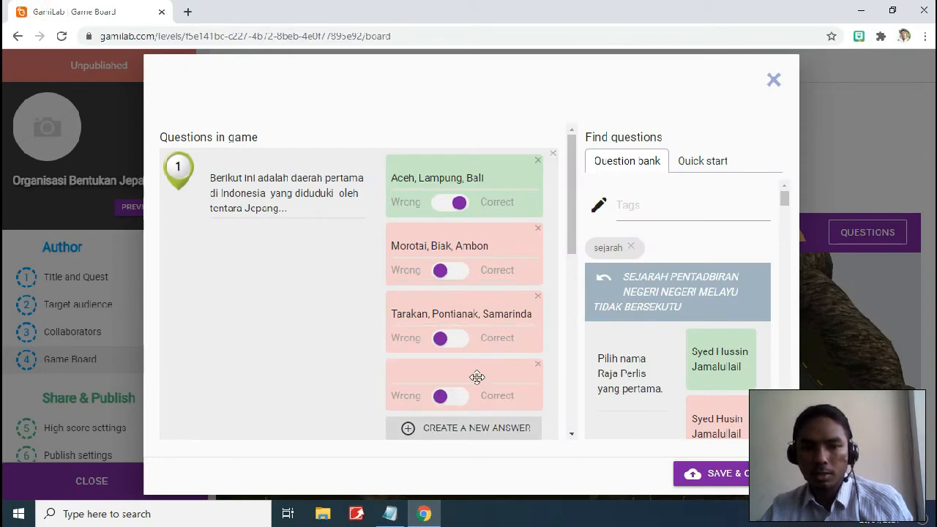
left_click(477, 378)
key("ctrl+v")
left_click(389, 514)
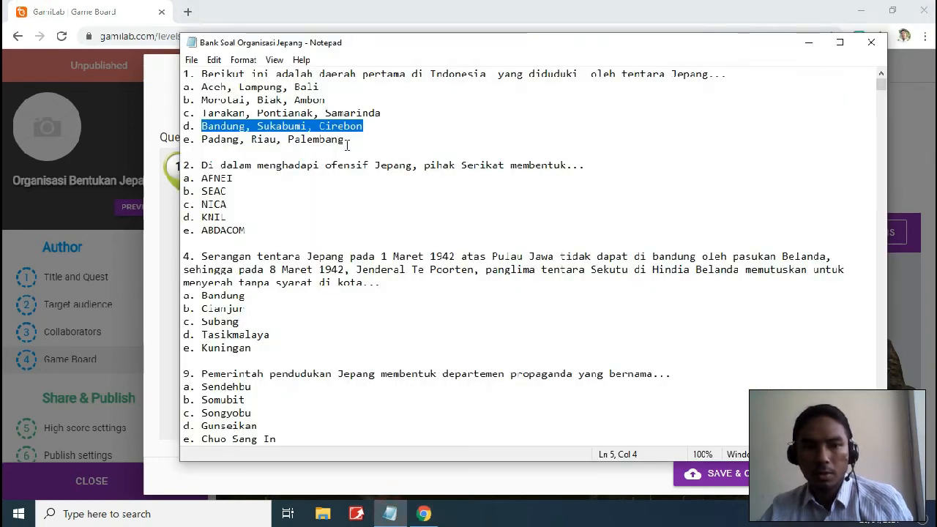
left_click_drag(344, 139, 199, 143)
key("ctrl+c")
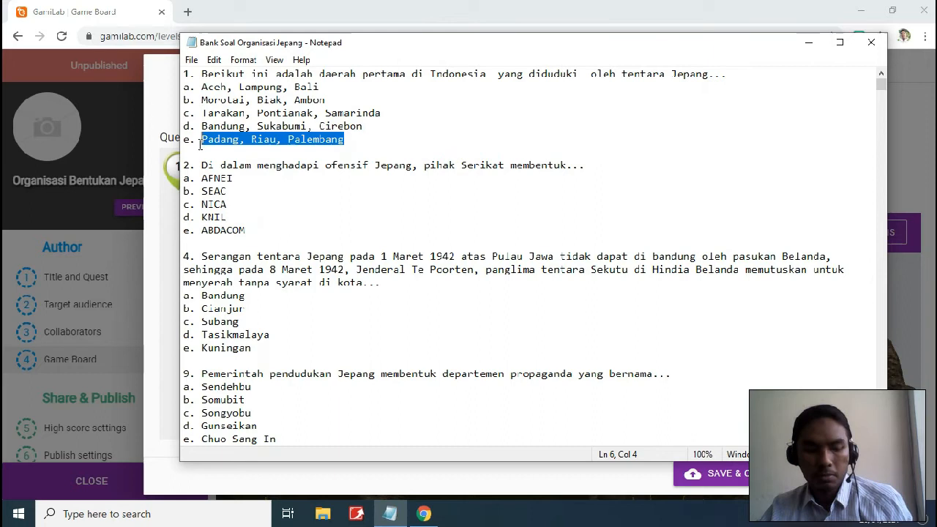
left_click(52, 5)
left_click(471, 431)
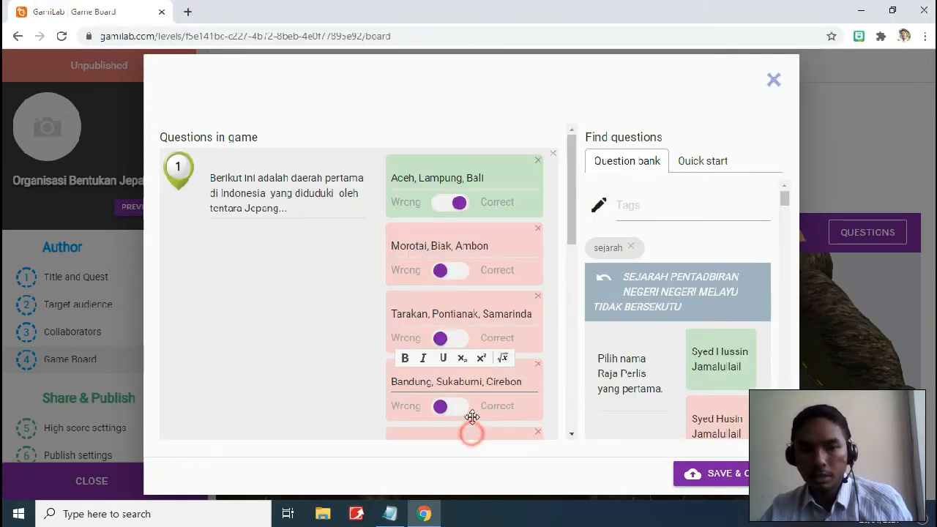
left_click(475, 377)
key("ctrl+v")
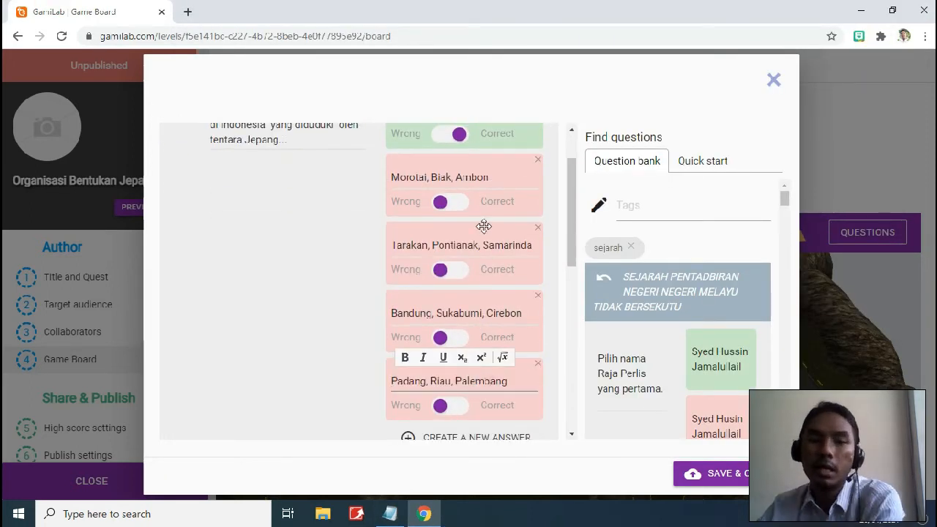
Mark 'Morotai, Biak, Ambon' as a correct answer
left_click_drag(576, 241, 569, 183)
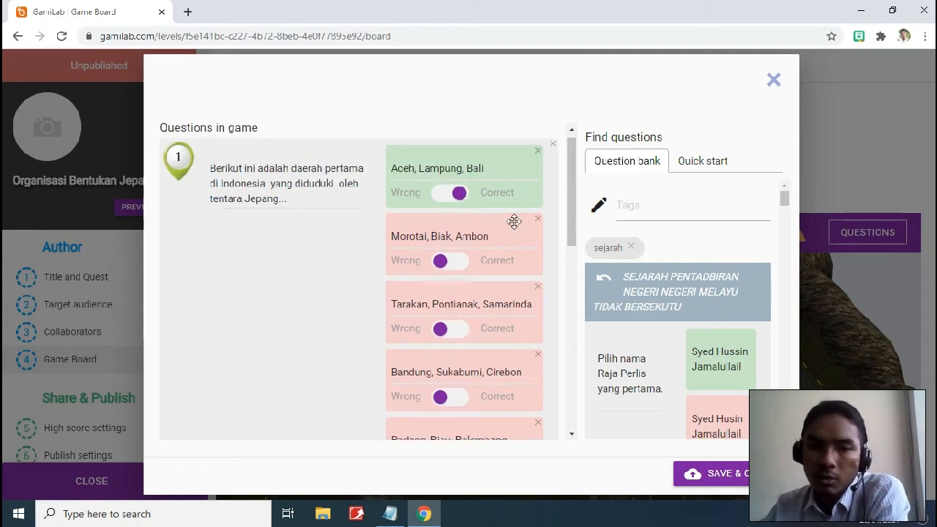
left_click_drag(570, 217, 572, 219)
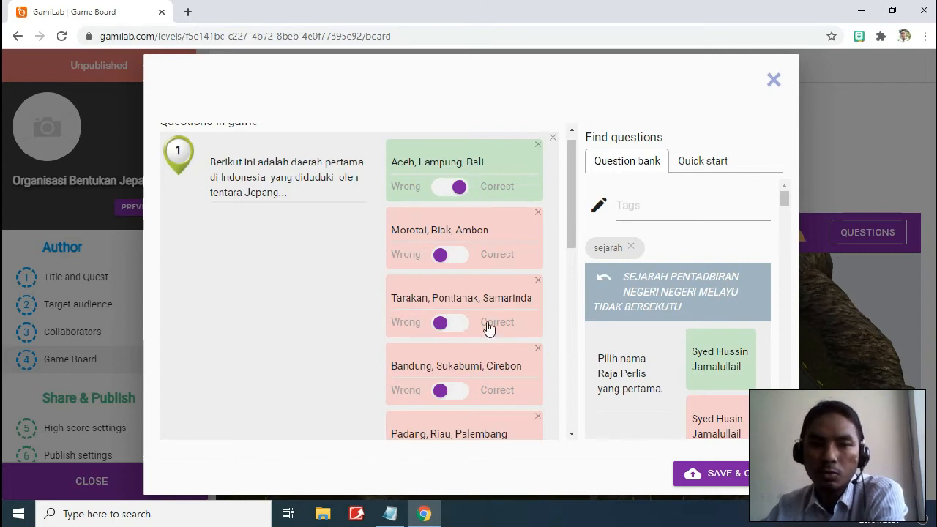
left_click(453, 256)
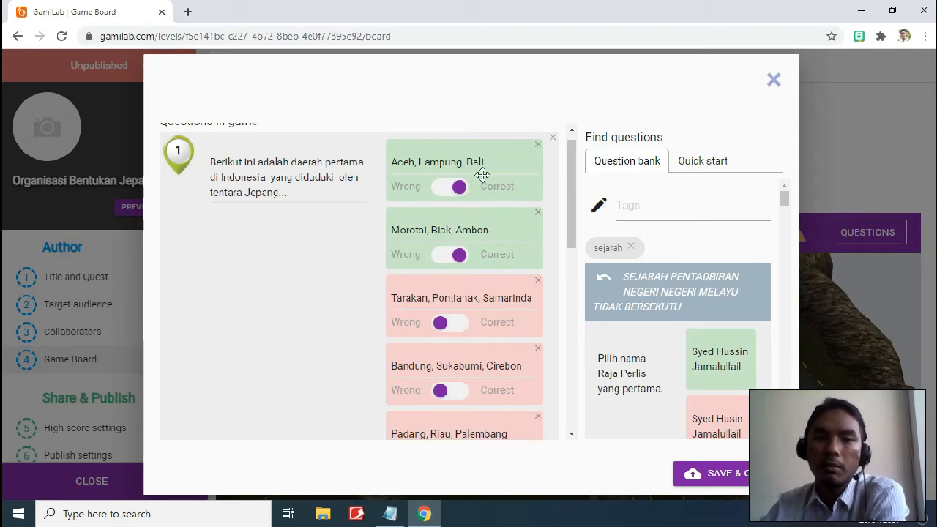
Mark Morotai, Biak, Ambon as wrong and Tarakan, Pontianak, Samarinda as correct for question 1
left_click(458, 254)
left_click(456, 187)
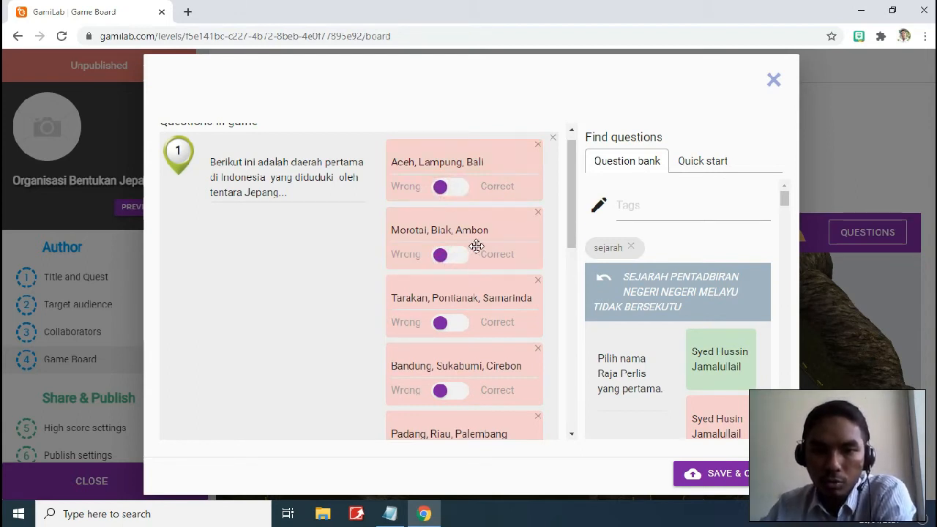
scroll(489, 246, "down", 1)
left_click(458, 256)
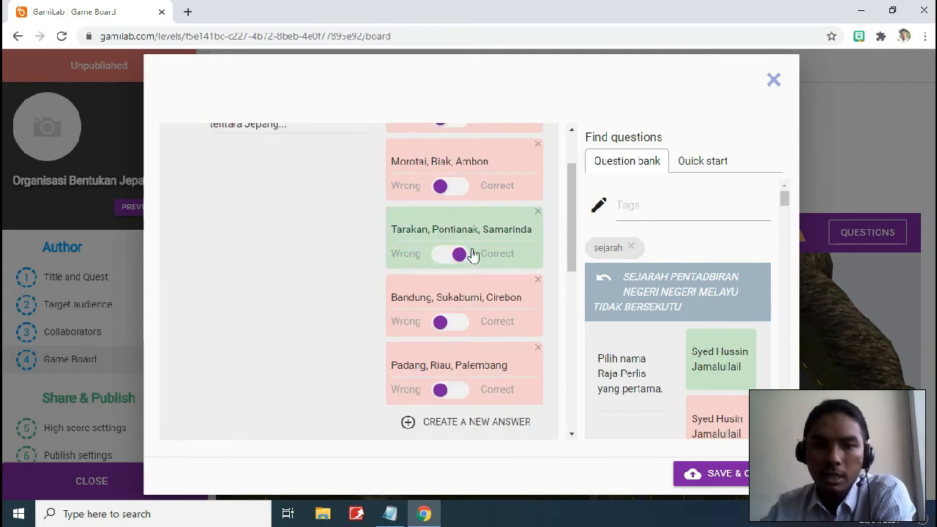
Scroll through the question list to review the filled questions down to number 8
scroll(486, 265, "down", 4)
scroll(480, 266, "down", 1)
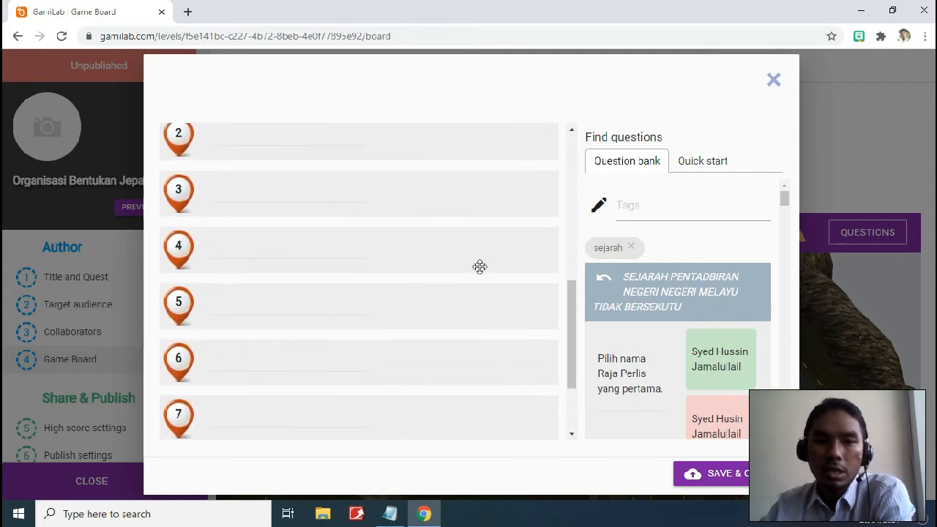
scroll(479, 265, "up", 1)
scroll(479, 266, "down", 1)
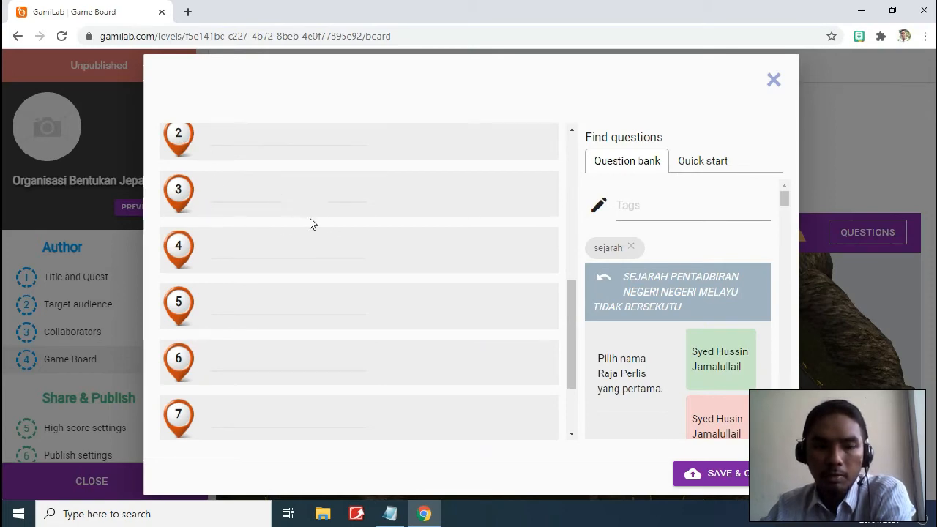
scroll(458, 246, "down", 2)
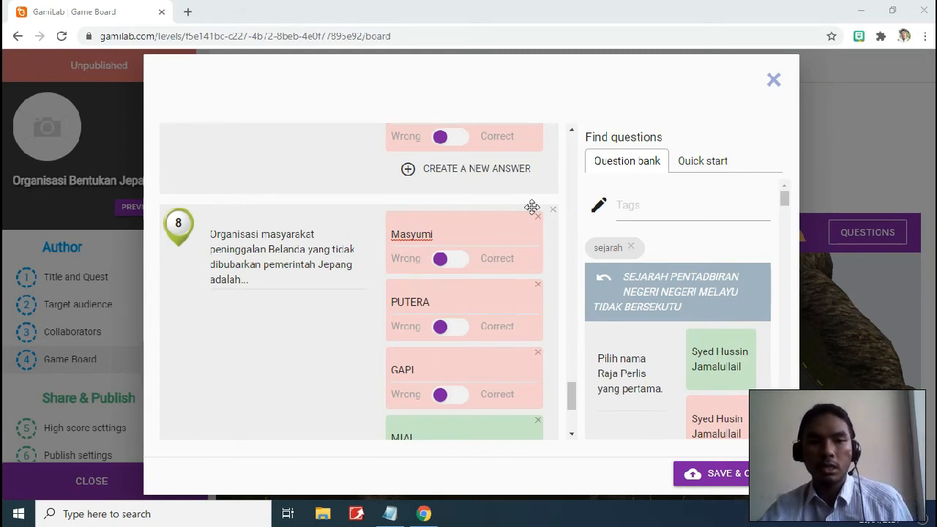
scroll(389, 255, "down", 3)
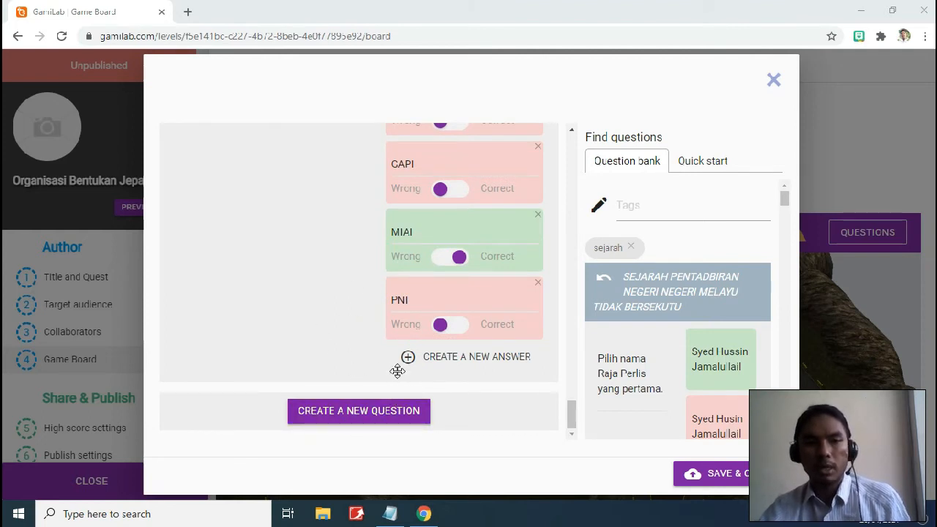
scroll(402, 358, "up", 2)
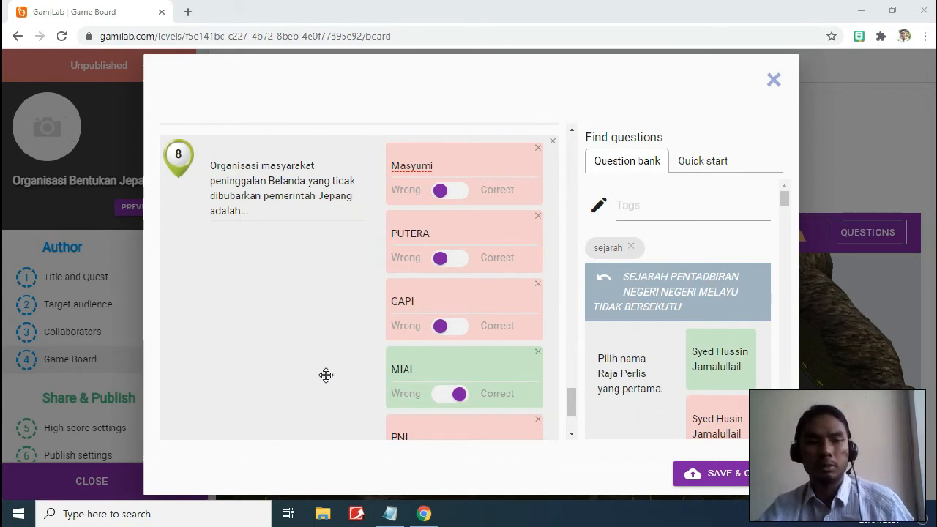
scroll(337, 385, "up", 3)
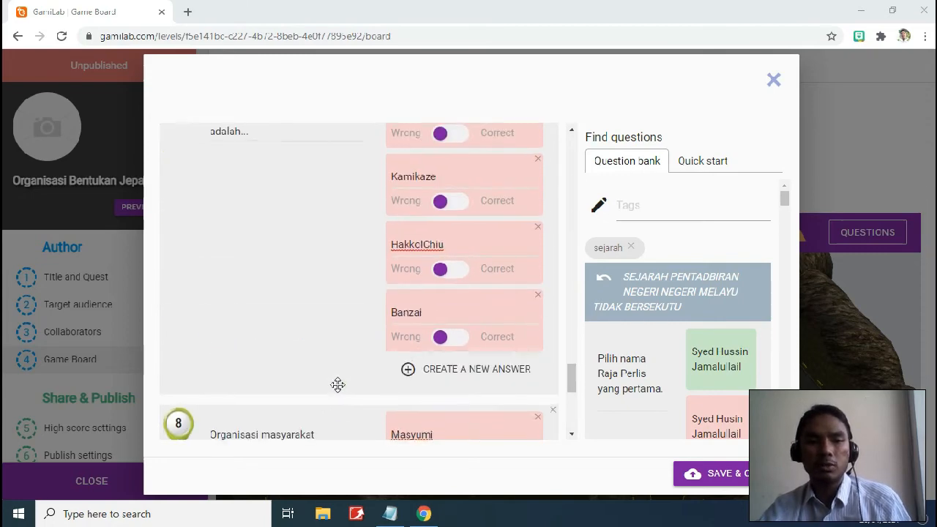
scroll(338, 385, "up", 15)
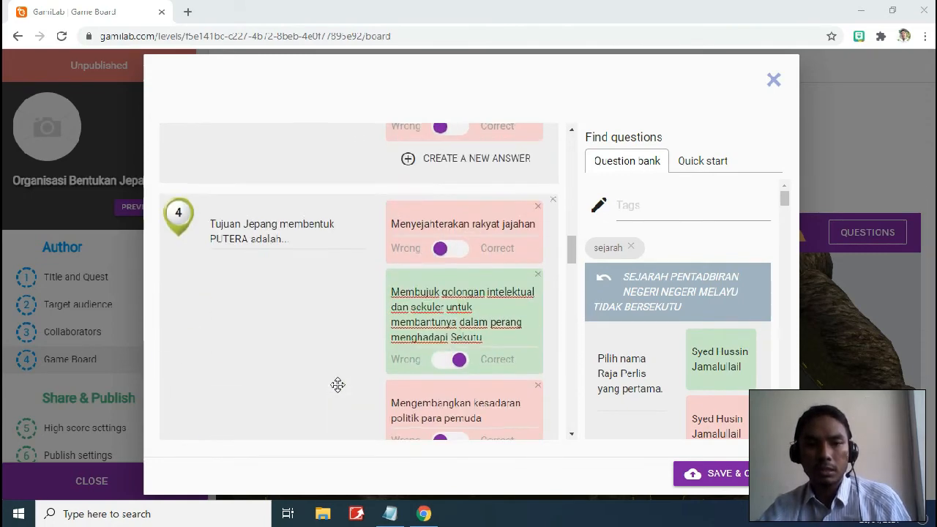
scroll(337, 385, "up", 15)
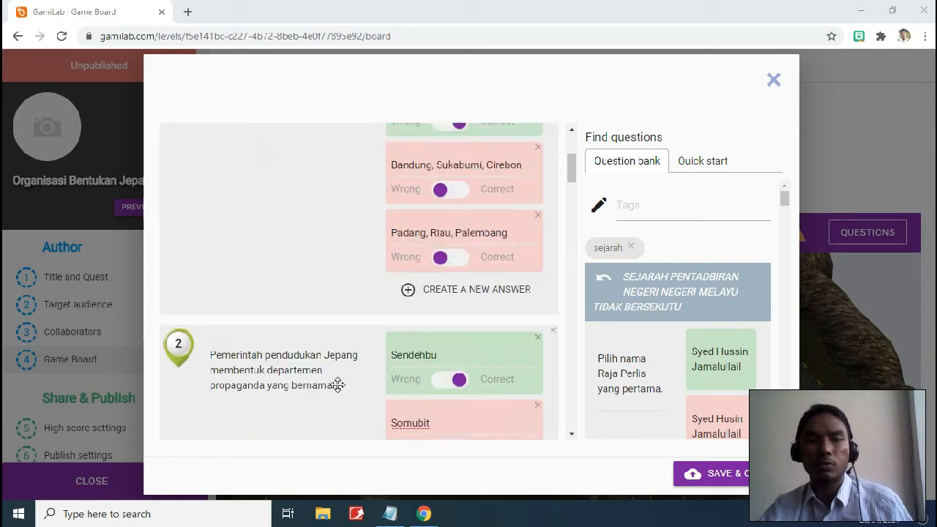
scroll(338, 385, "up", 8)
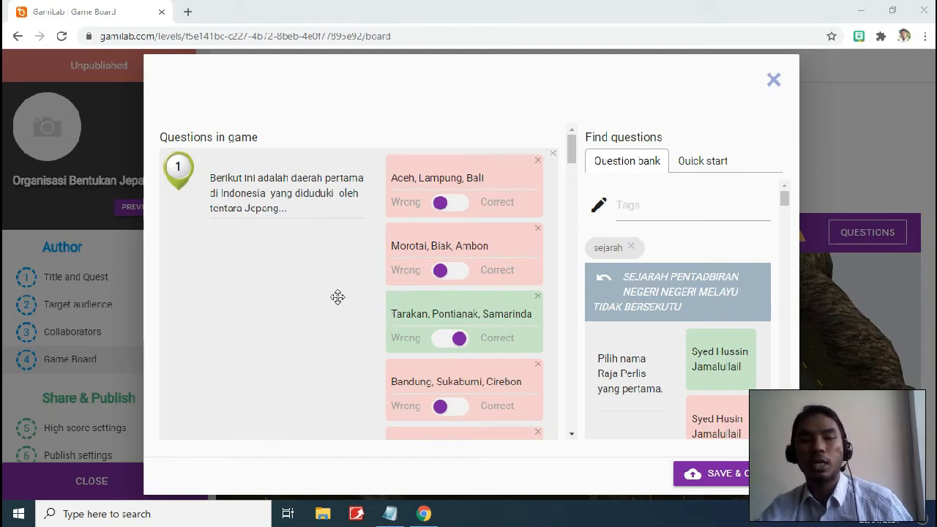
scroll(329, 322, "down", 10)
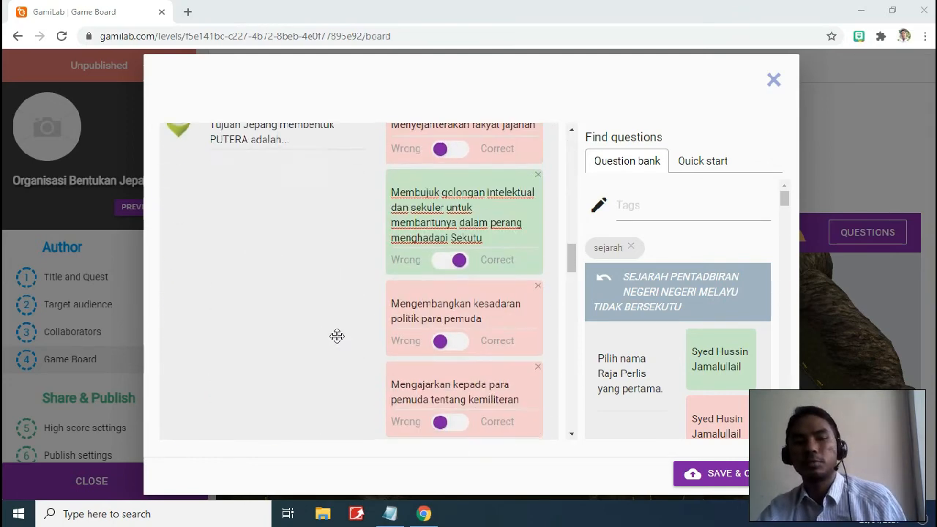
scroll(337, 335, "down", 15)
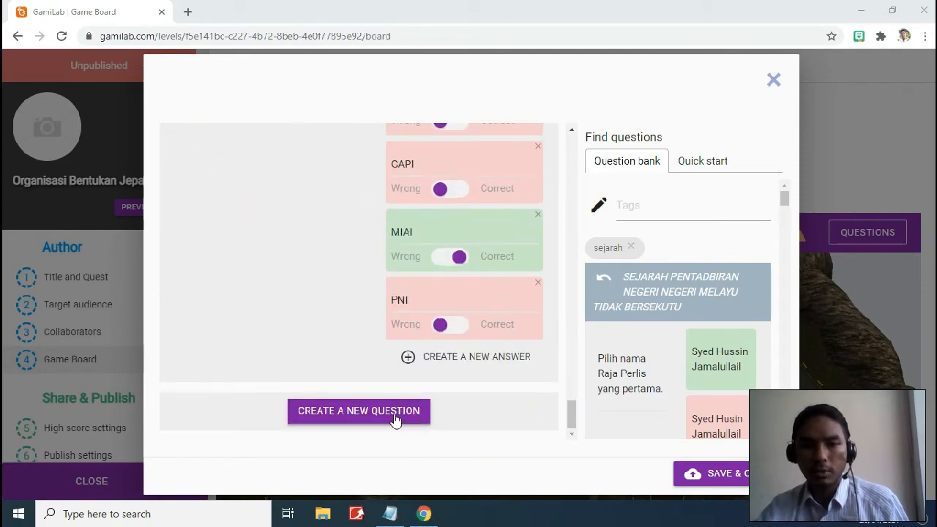
Add question 8 using question 25's text copied from the Notepad question bank
left_click(390, 513)
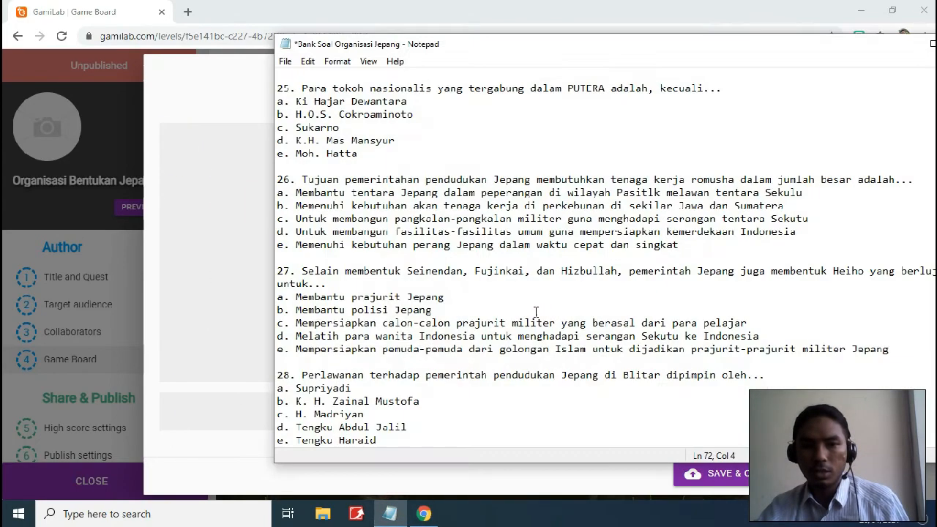
left_click_drag(723, 88, 322, 82)
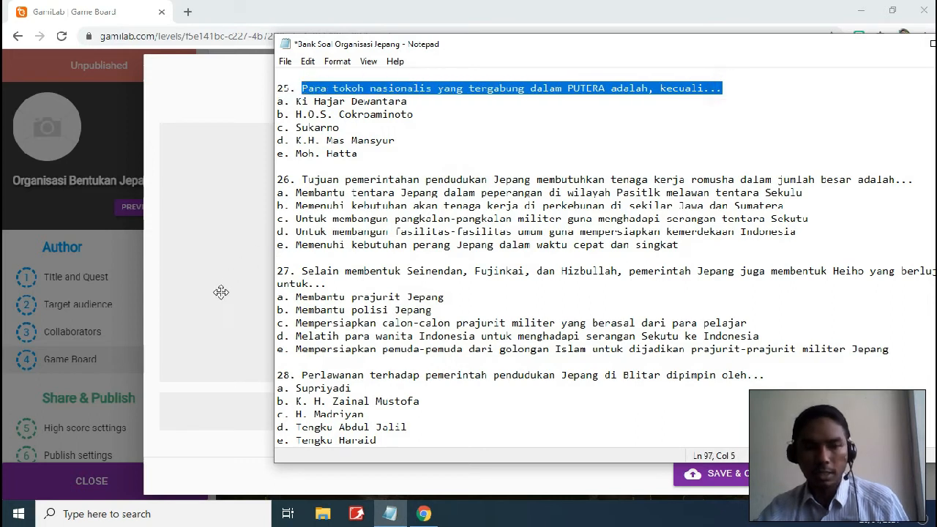
left_click(153, 319)
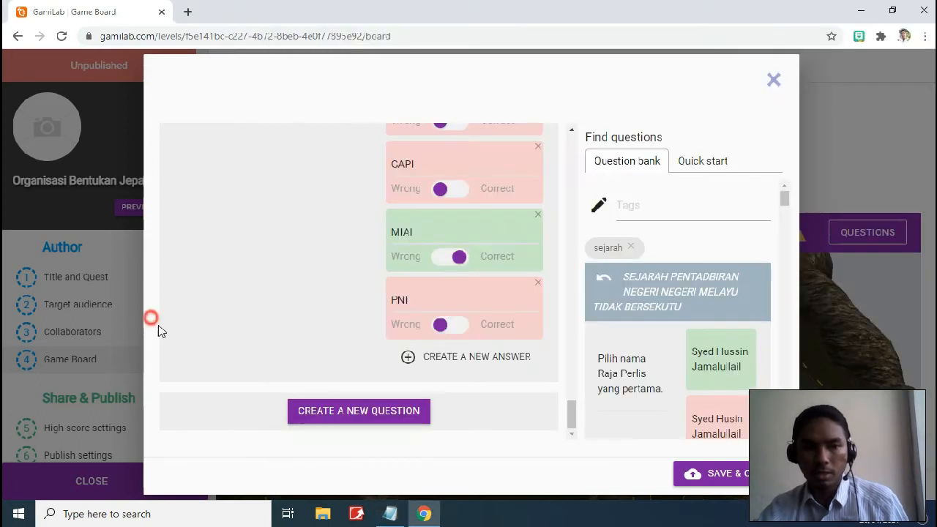
left_click(390, 410)
left_click(274, 309)
type("Para tokoh nasionalis yang tergabung dalam PUTERA adalah, kecuali...")
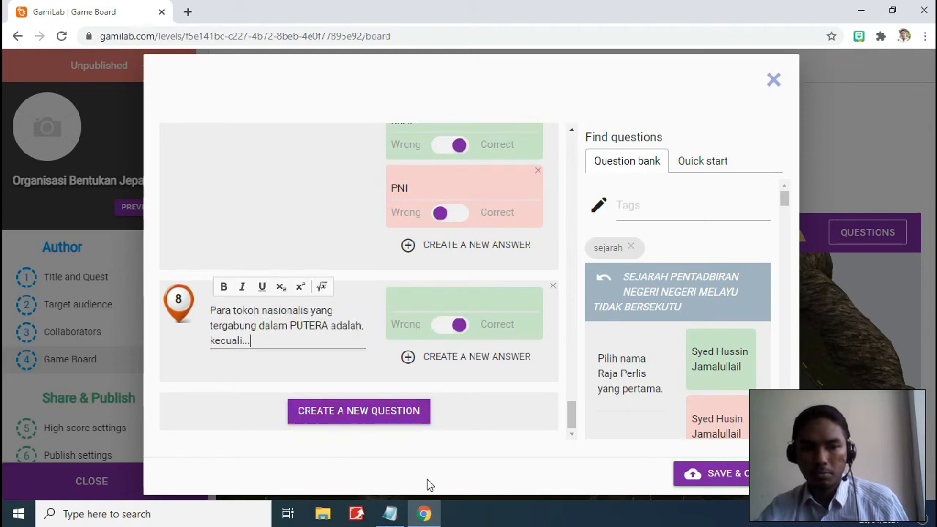
Paste Ki Hajar Dewantara from Notepad as question 8's first answer
left_click(390, 513)
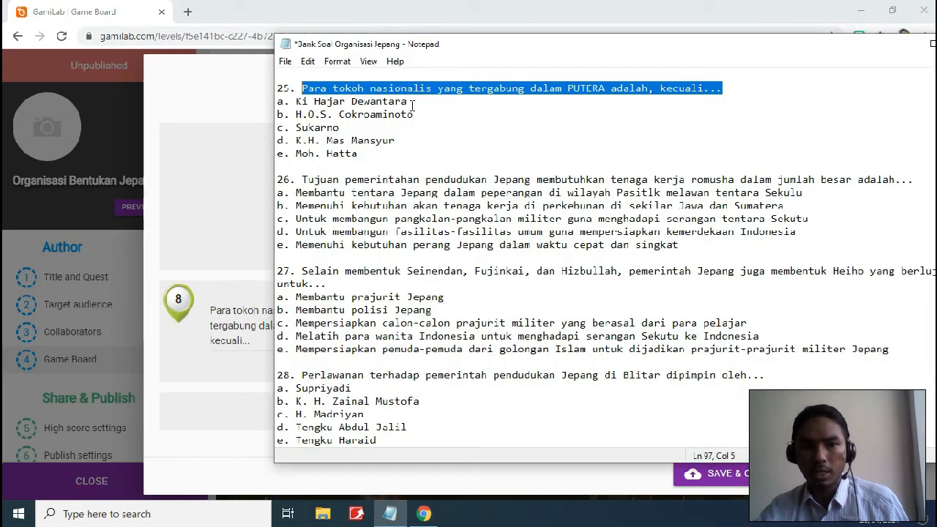
left_click_drag(409, 102, 302, 101)
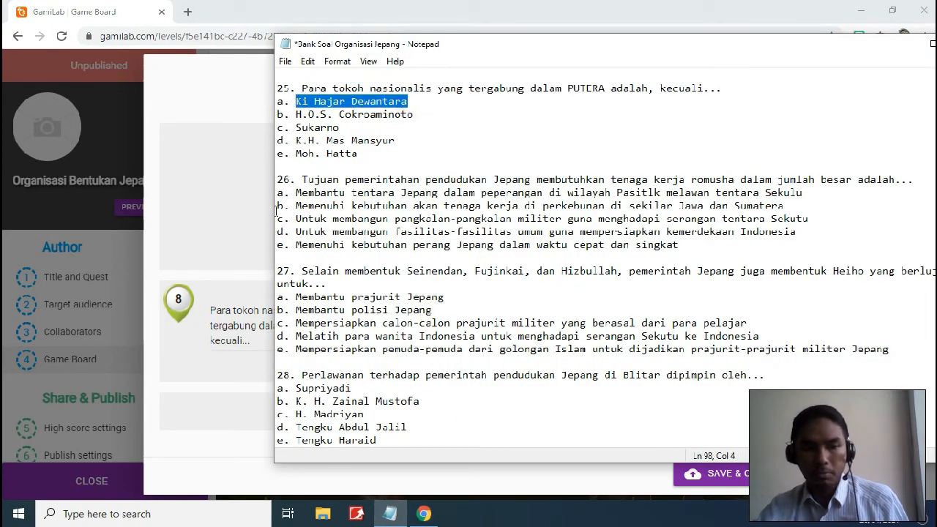
left_click(158, 275)
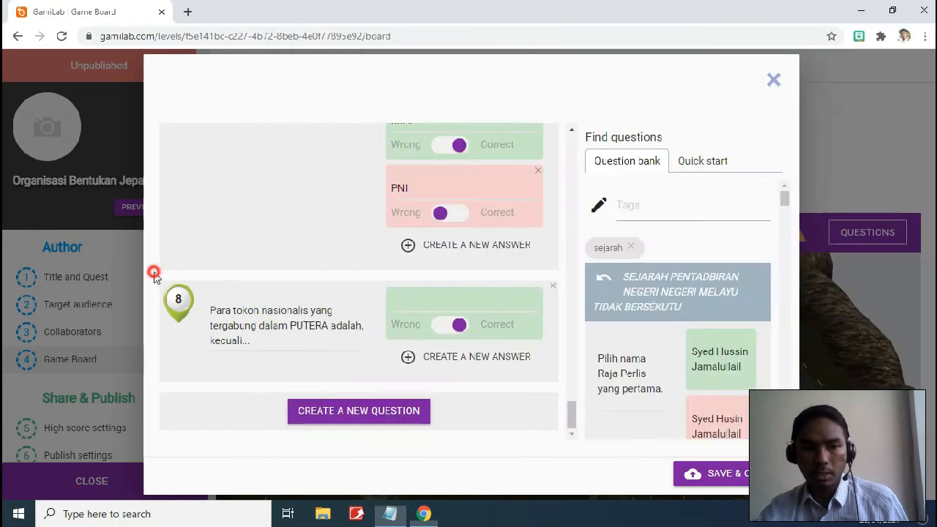
left_click(444, 298)
type("Ki Hajar Dewantara")
Add H.O.S. Cokroaminoto from Notepad as the second answer
left_click(390, 513)
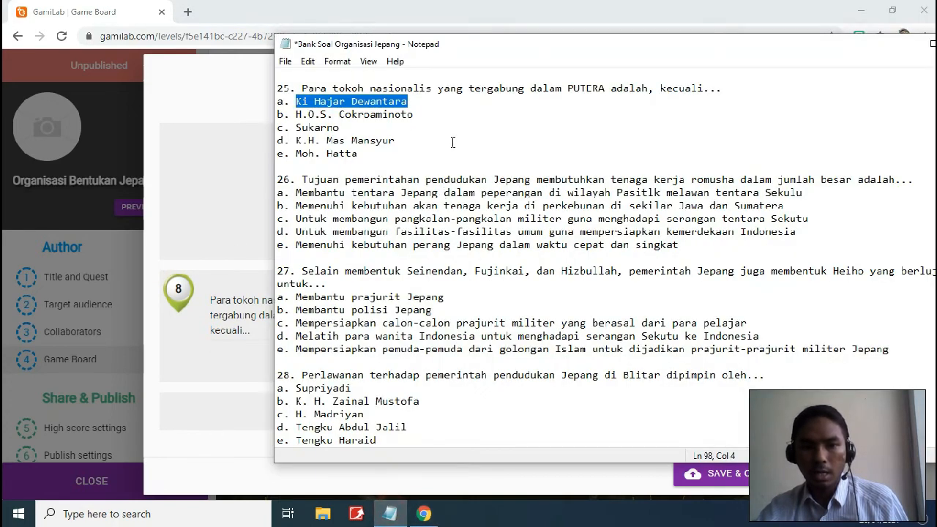
left_click_drag(414, 115, 295, 114)
key("ctrl+c")
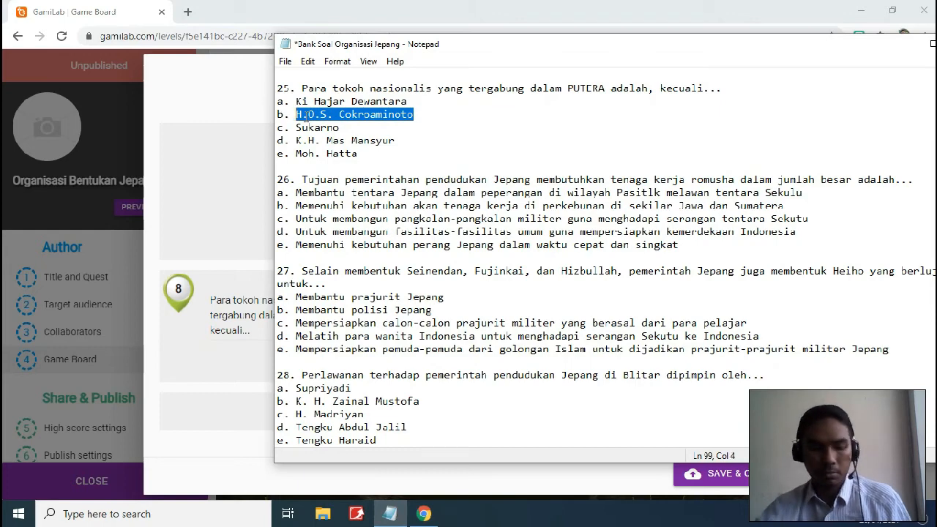
left_click(157, 257)
left_click(473, 357)
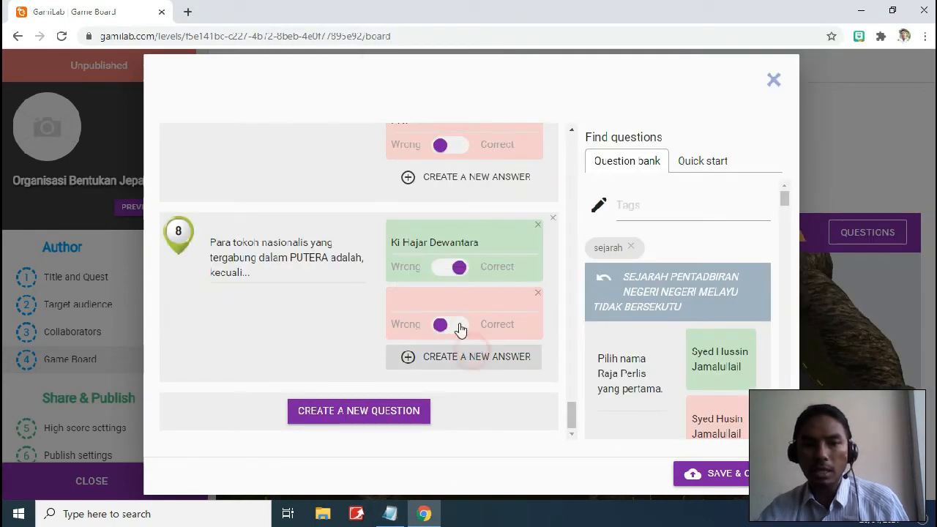
left_click(451, 300)
key("ctrl+v")
Add Sukarno from Notepad as the third answer
left_click(390, 513)
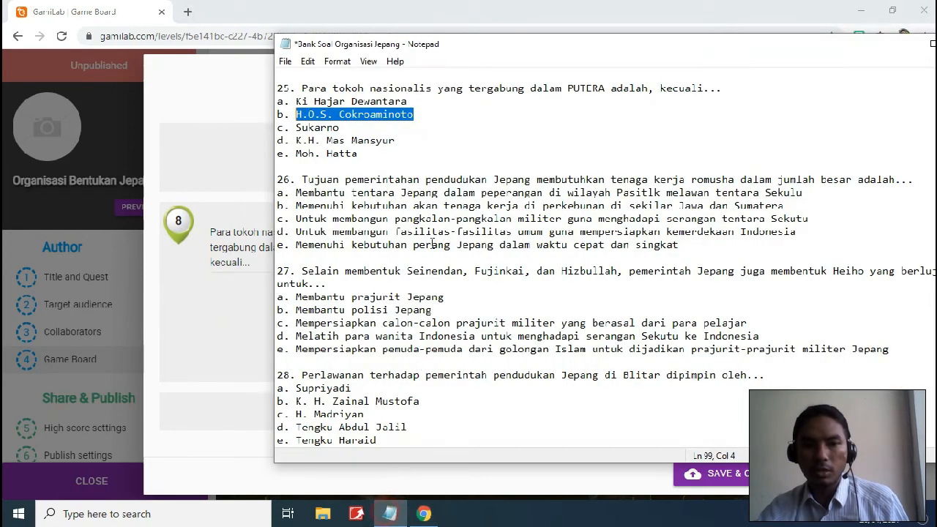
left_click_drag(340, 127, 296, 126)
key("ctrl+c")
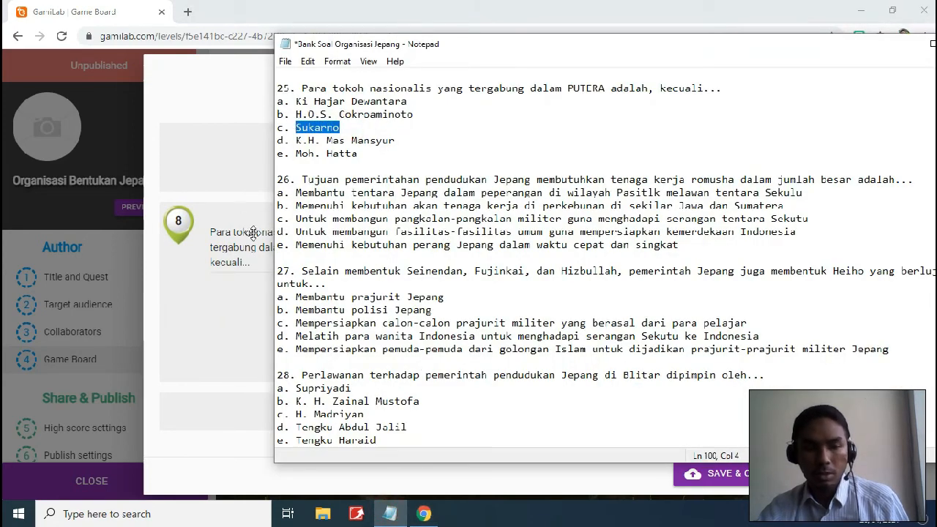
left_click(155, 269)
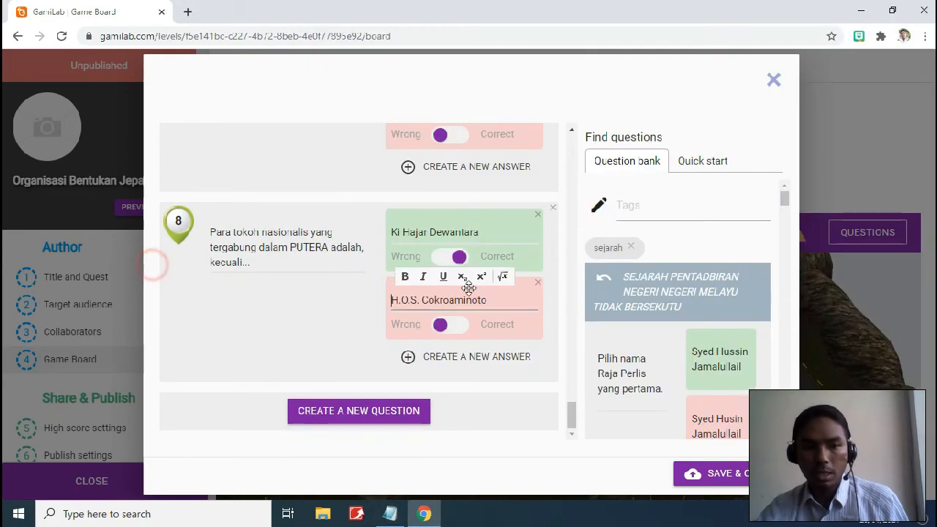
left_click(474, 357)
left_click(455, 298)
key("ctrl+v")
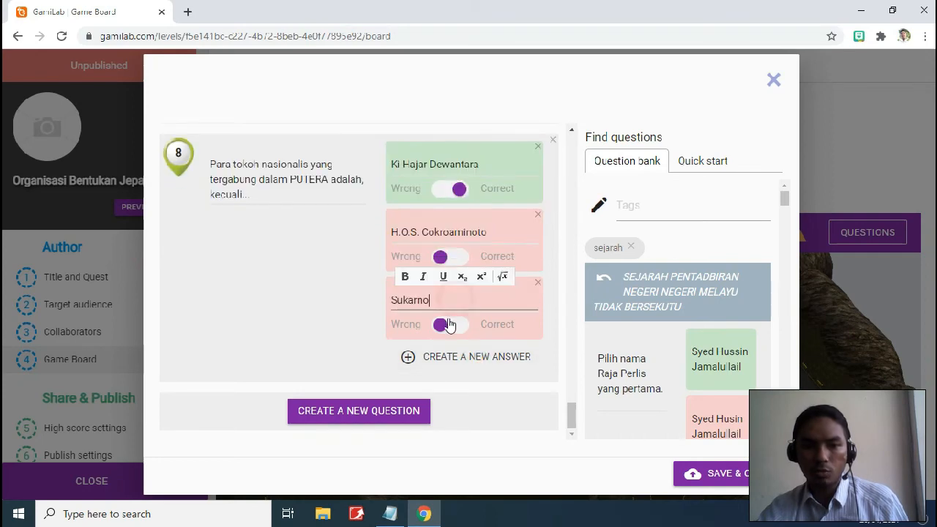
Add K.H. Mas Mansyur as a new answer, undoing the accidental paste over Sukarno
left_click(389, 513)
left_click_drag(399, 148, 296, 140)
left_click(402, 152)
left_click_drag(403, 143, 297, 139)
key("ctrl+c")
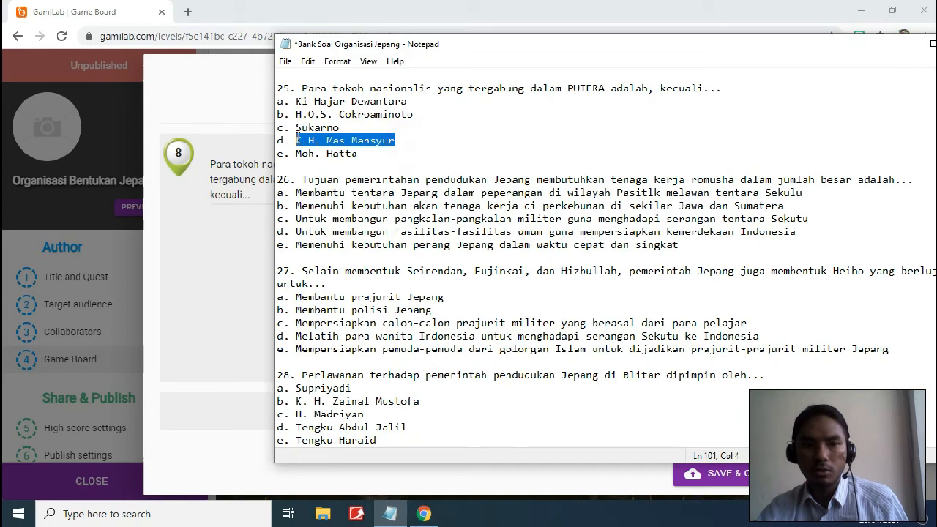
left_click(150, 315)
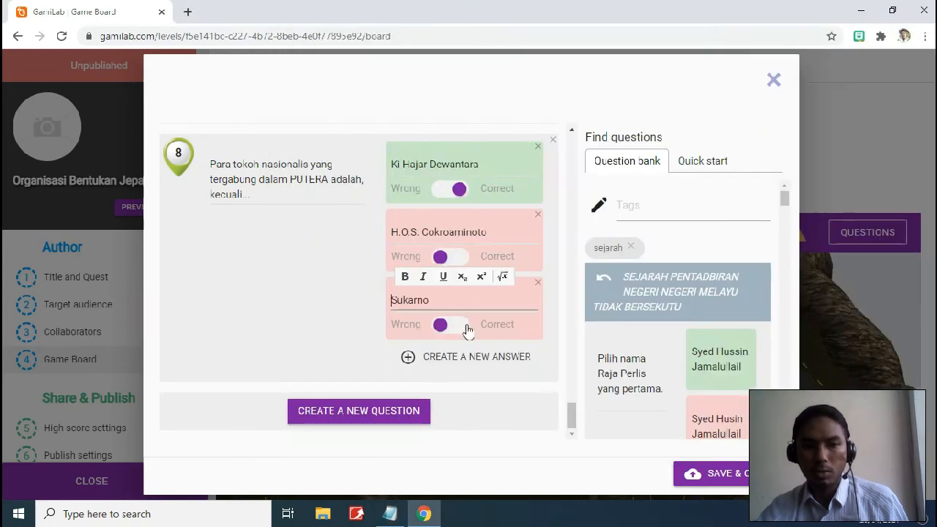
key("ctrl+v")
key("ctrl+z")
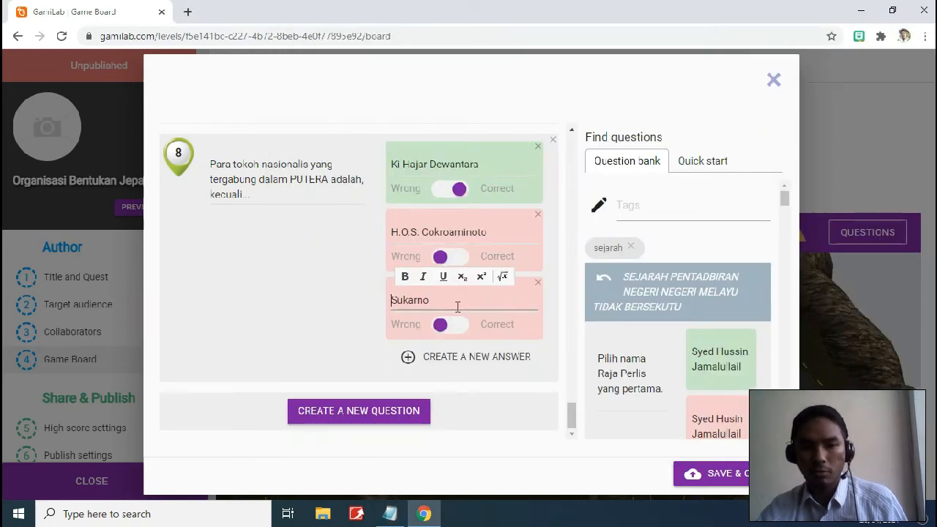
left_click(472, 364)
left_click(468, 301)
key("ctrl+v")
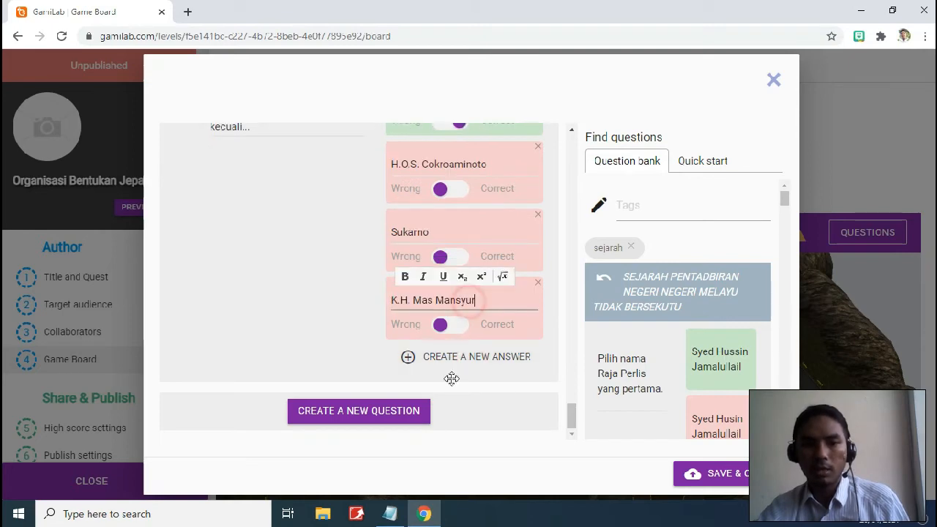
Add Moh. Hatta from Notepad as the fifth answer
left_click(389, 513)
left_click_drag(357, 153, 295, 154)
key("ctrl+c")
left_click(151, 324)
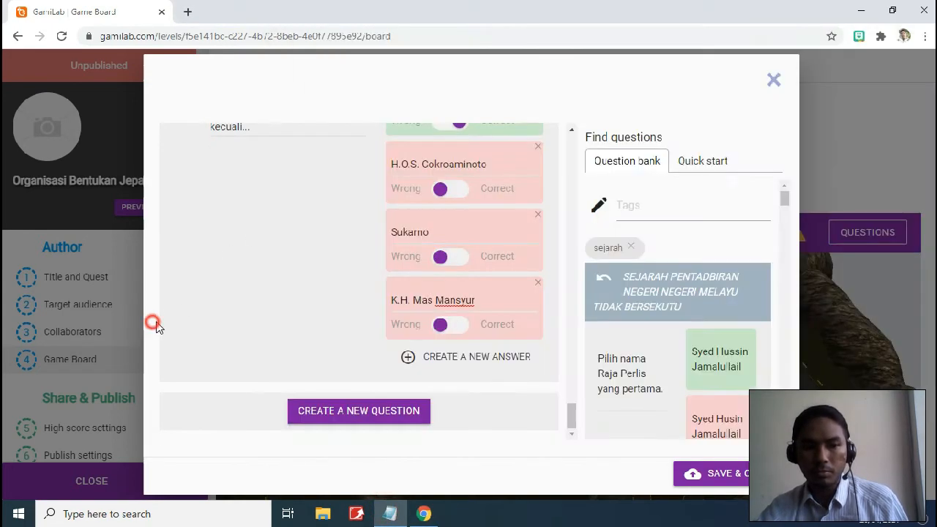
left_click(474, 366)
left_click(464, 304)
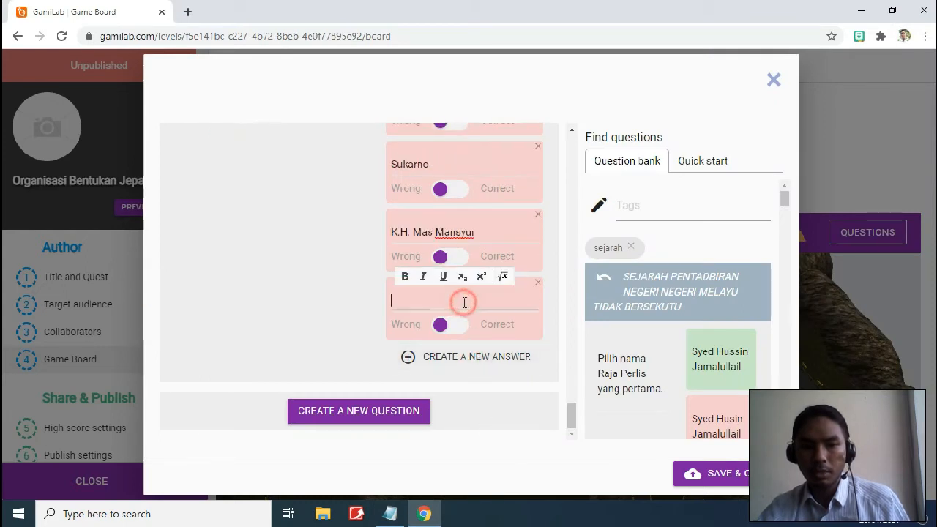
key("ctrl+v")
Mark Ki Hajar Dewantara as wrong and H.O.S. Cokroaminoto as correct
scroll(486, 311, "up", 4)
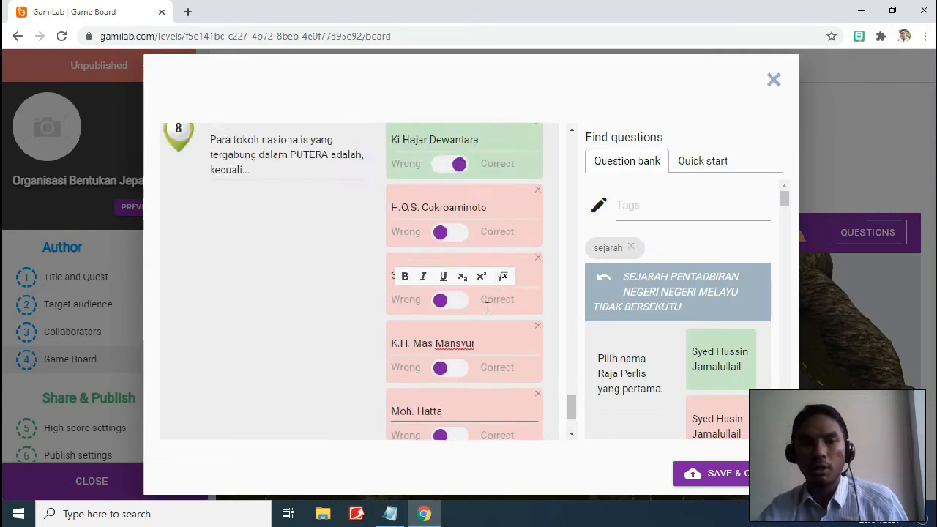
left_click(461, 191)
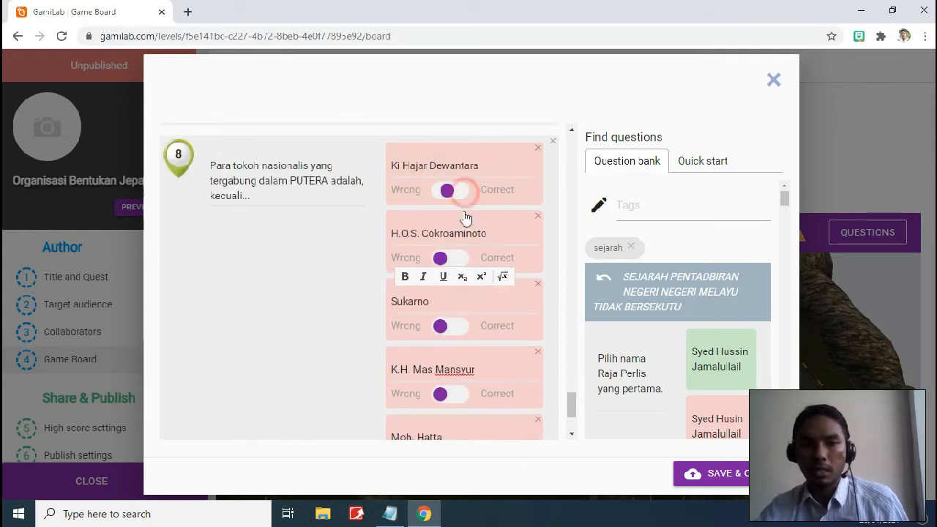
left_click(457, 260)
scroll(424, 314, "down", 3)
scroll(410, 381, "up", 2)
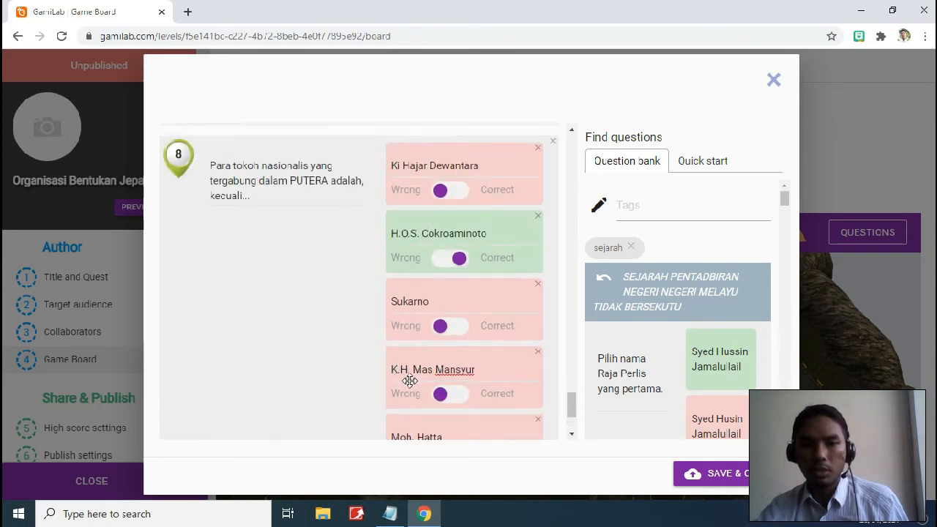
scroll(476, 303, "up", 3)
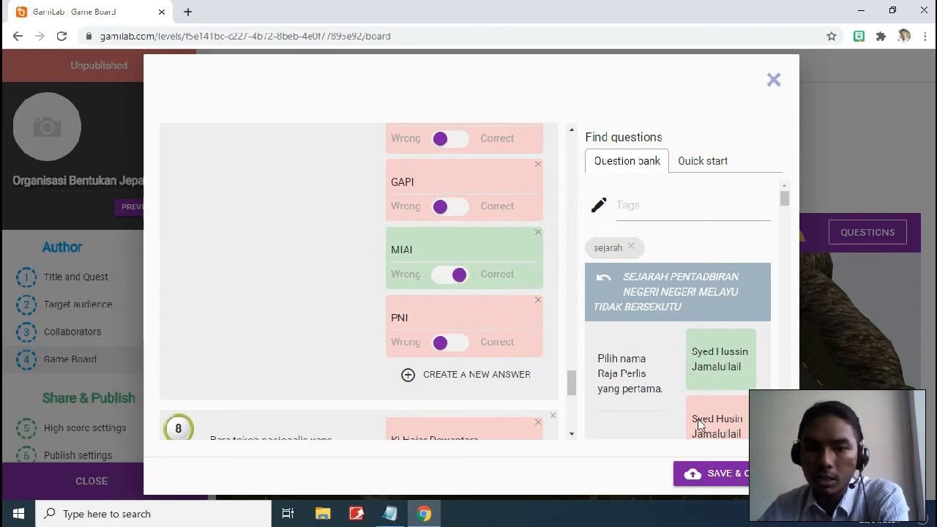
Save and close the questions editor, then view the Game Board's track map
left_click(704, 474)
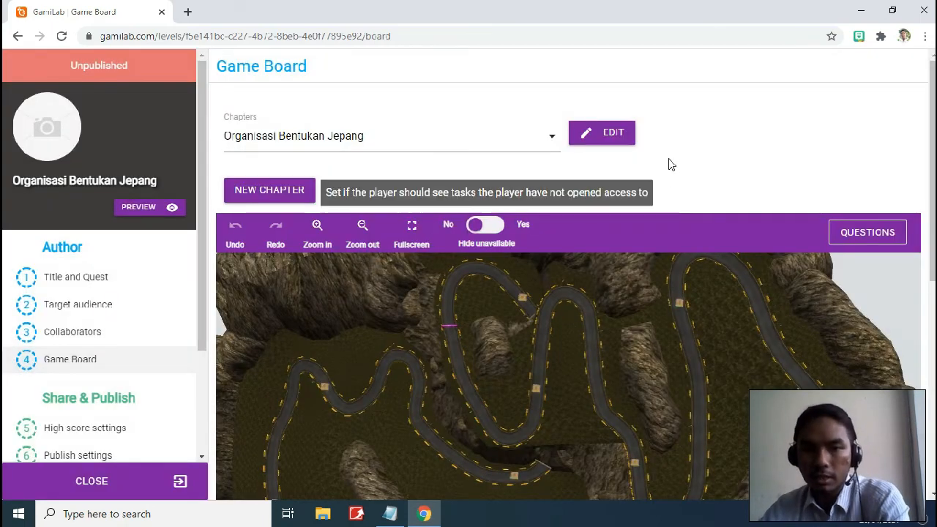
scroll(639, 168, "down", 1)
scroll(598, 205, "down", 3)
scroll(662, 218, "up", 1)
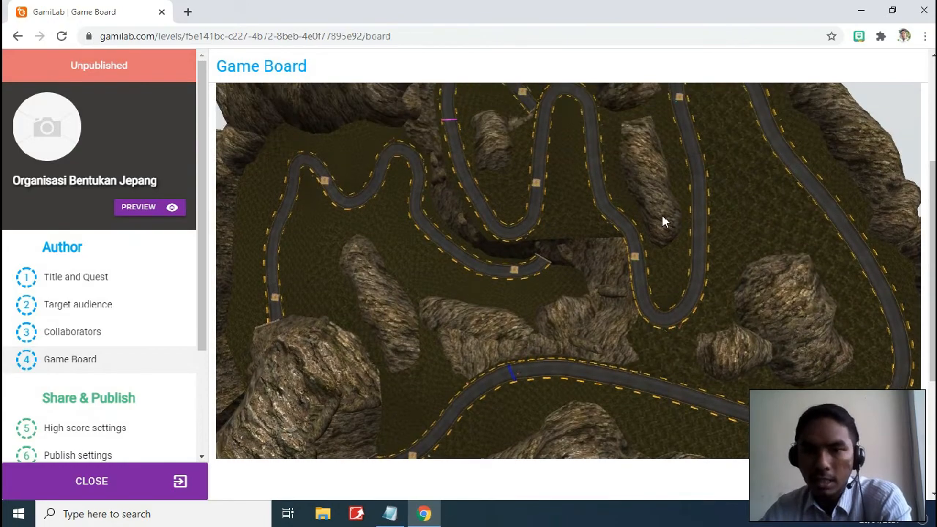
scroll(678, 233, "up", 1)
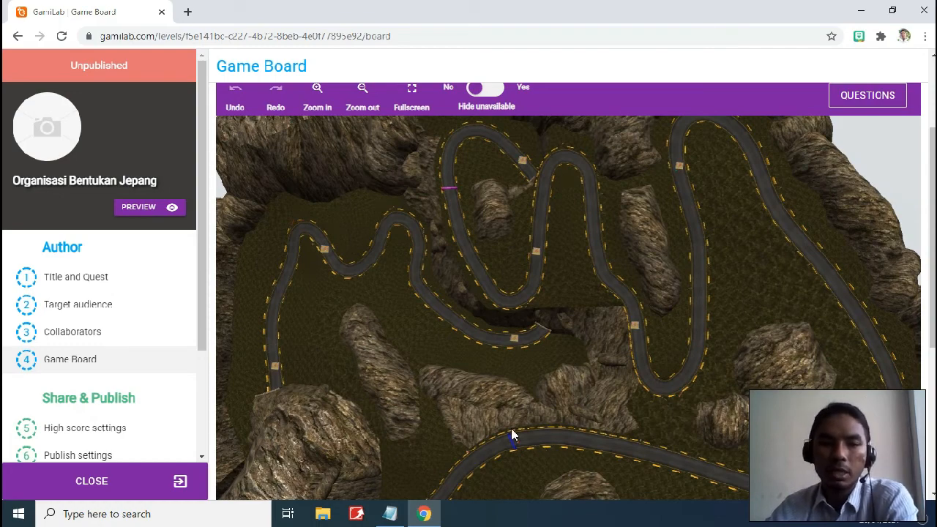
scroll(548, 245, "up", 2)
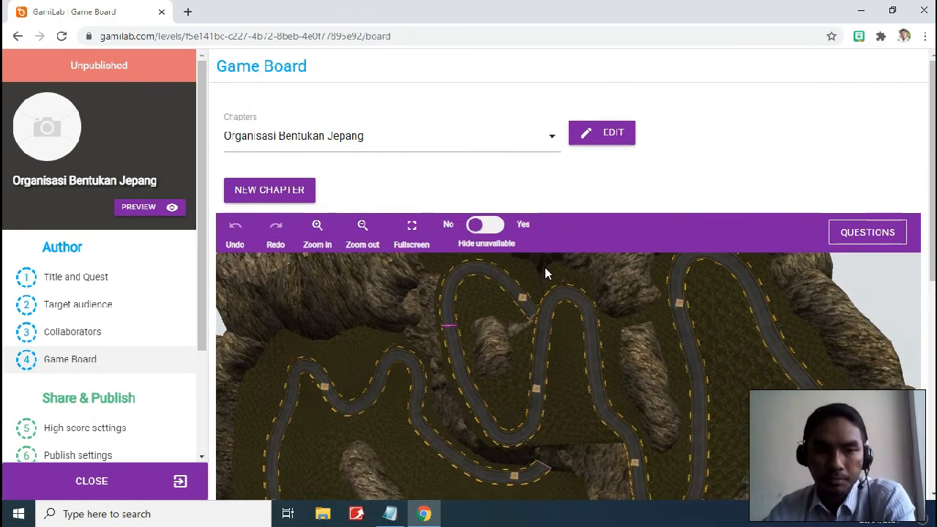
scroll(545, 267, "down", 1)
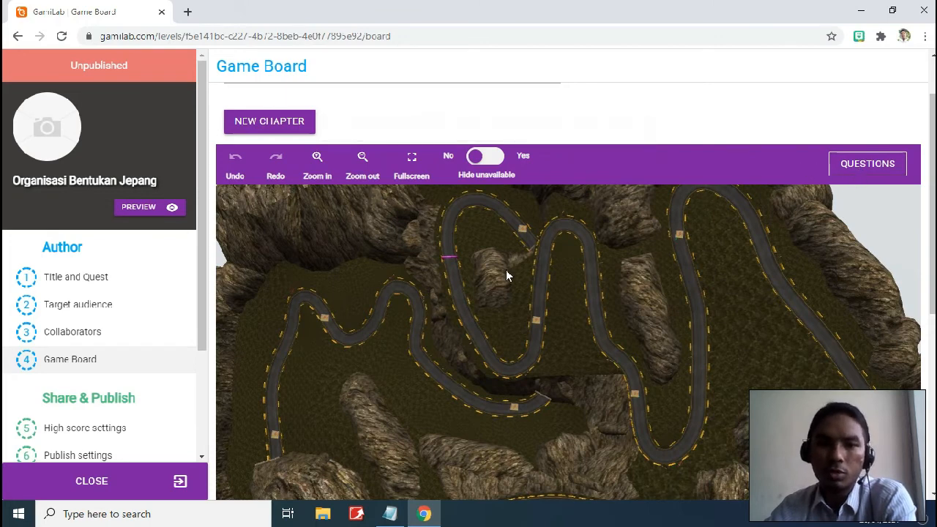
scroll(119, 251, "down", 3)
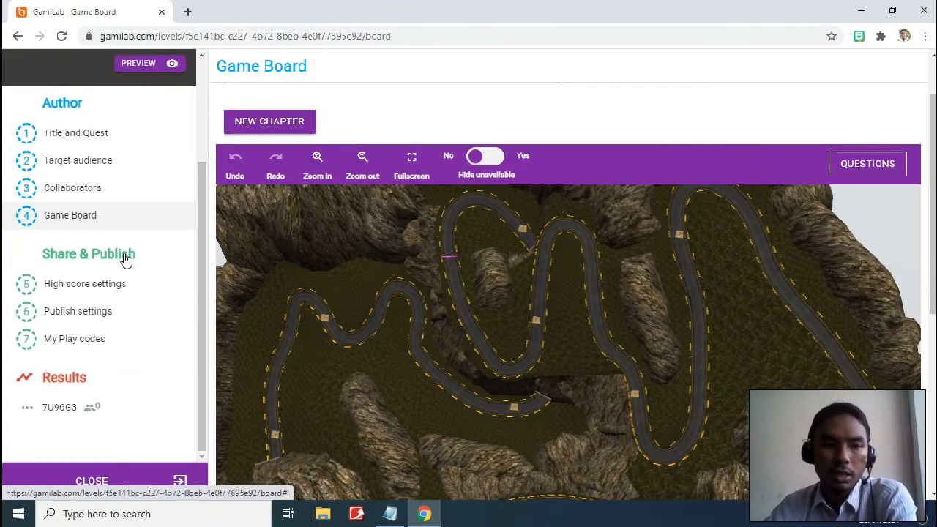
scroll(178, 284, "up", 3)
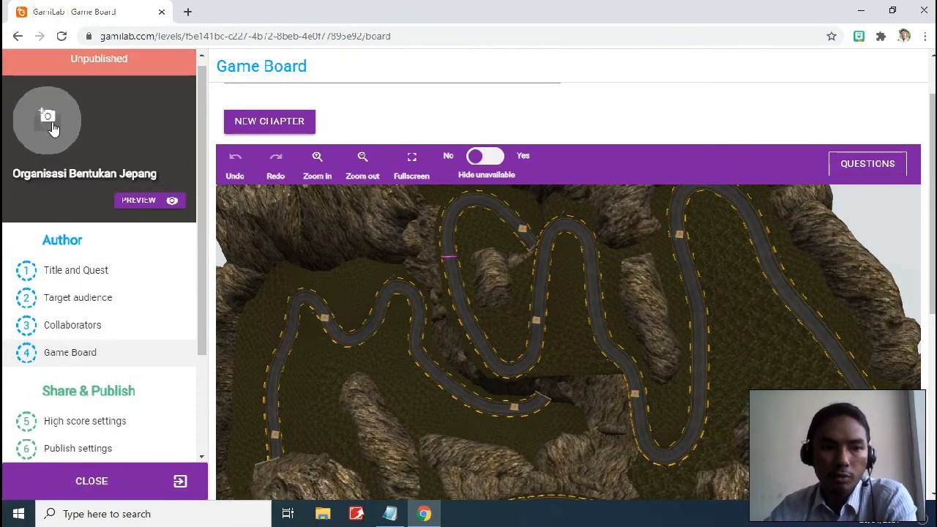
left_click(49, 122)
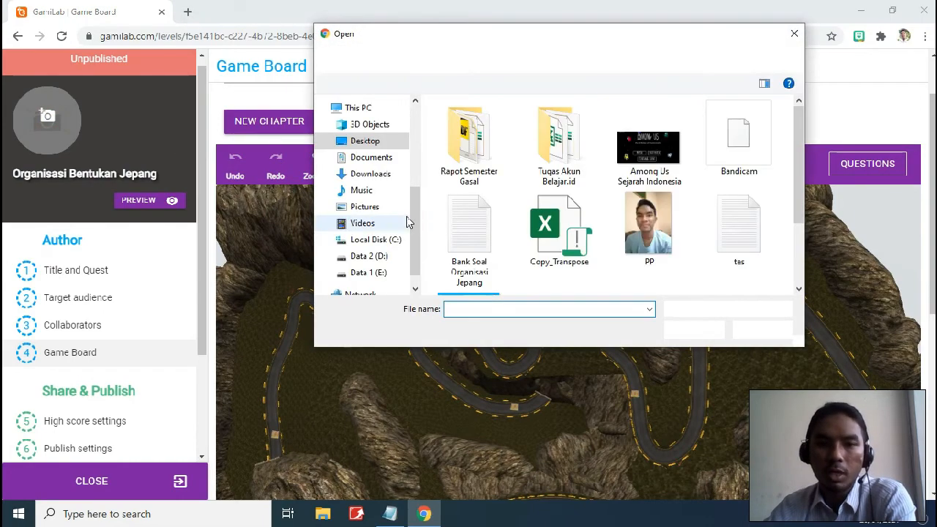
left_click(381, 174)
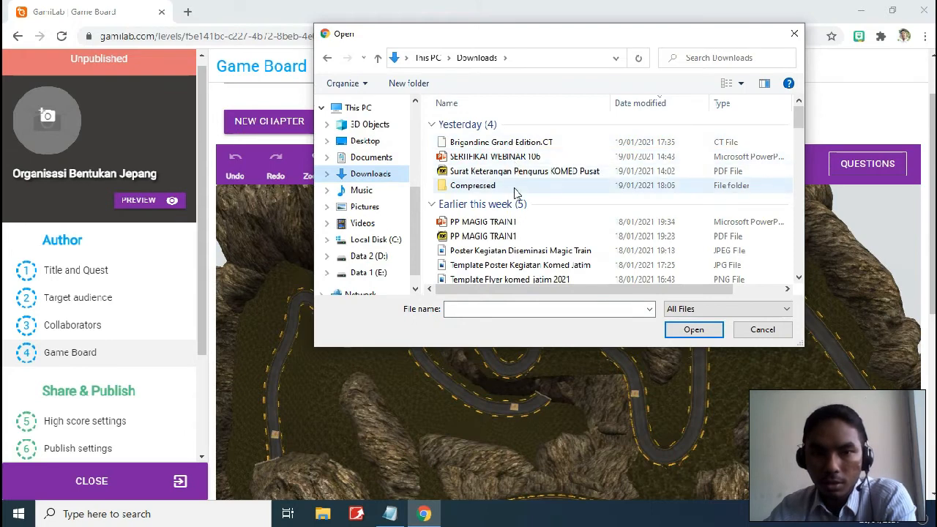
scroll(520, 200, "down", 1)
scroll(528, 205, "down", 3)
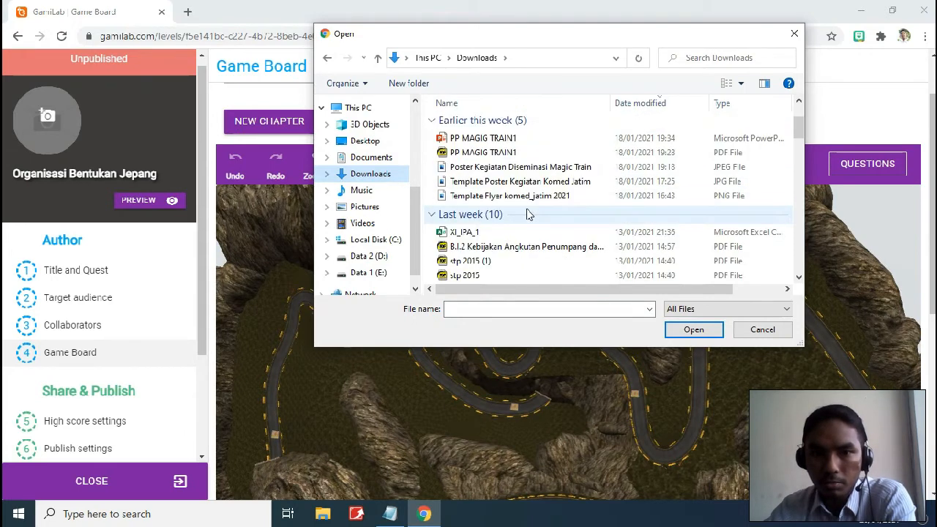
scroll(528, 209, "up", 3)
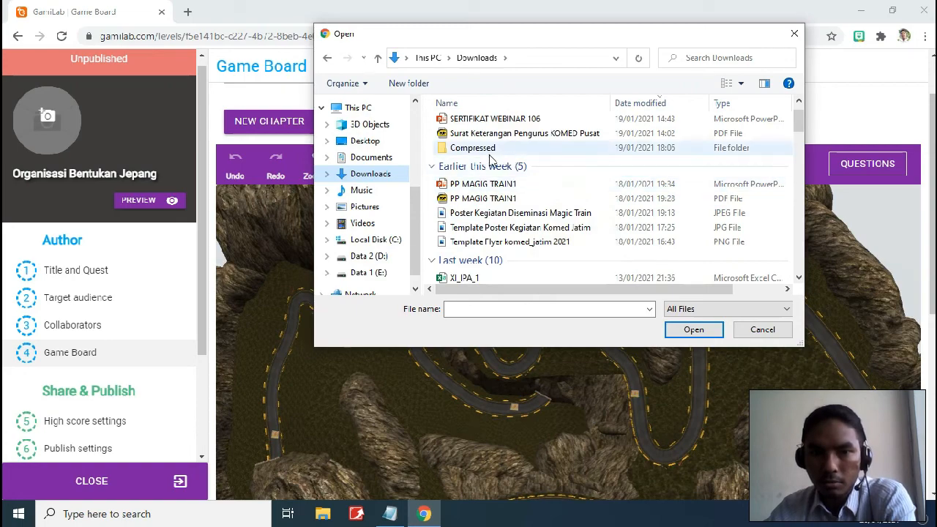
scroll(479, 142, "up", 1)
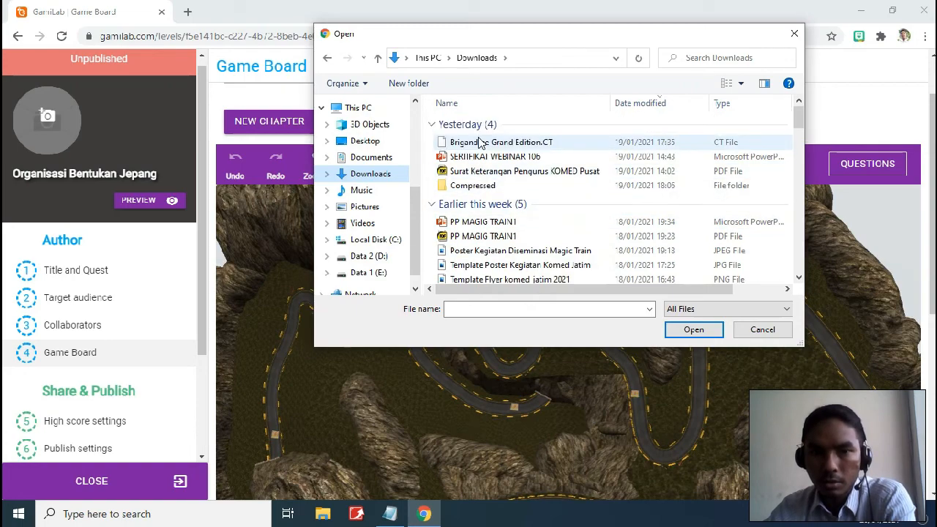
left_click(325, 62)
scroll(607, 199, "down", 1)
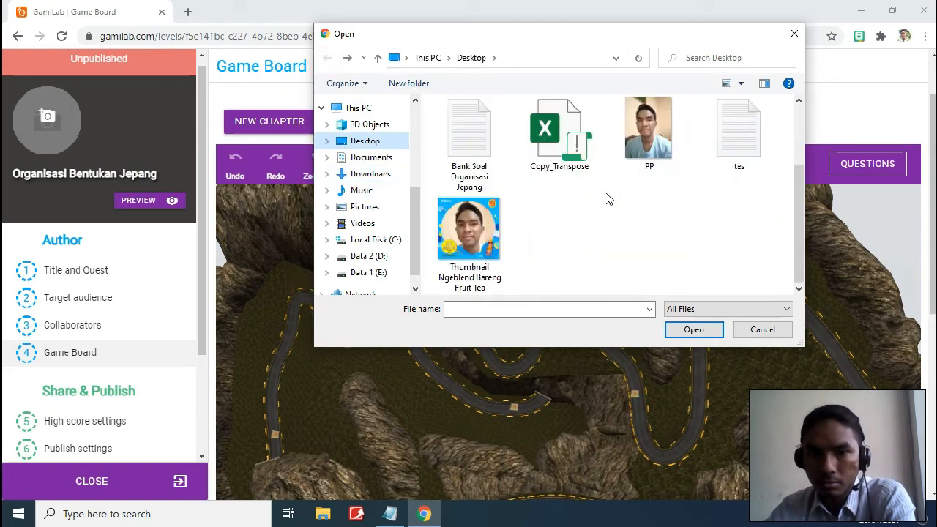
scroll(607, 200, "up", 1)
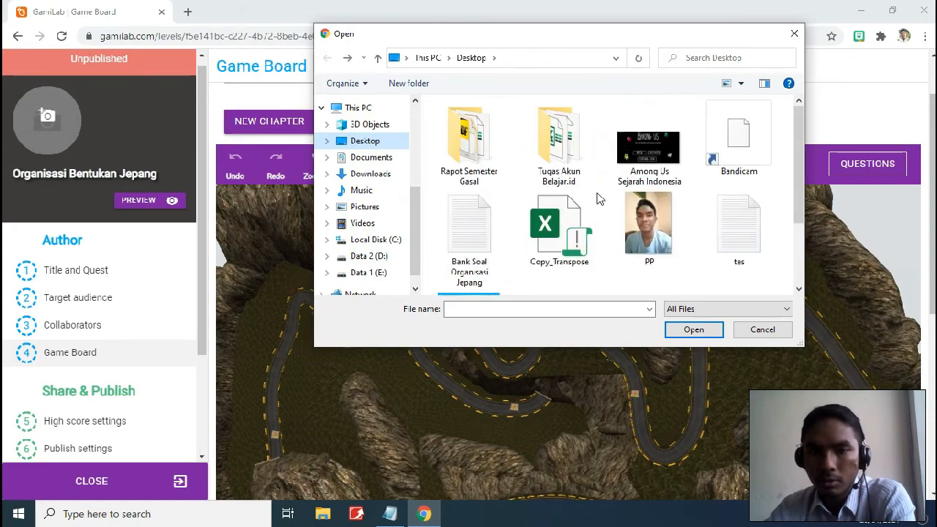
left_click(762, 330)
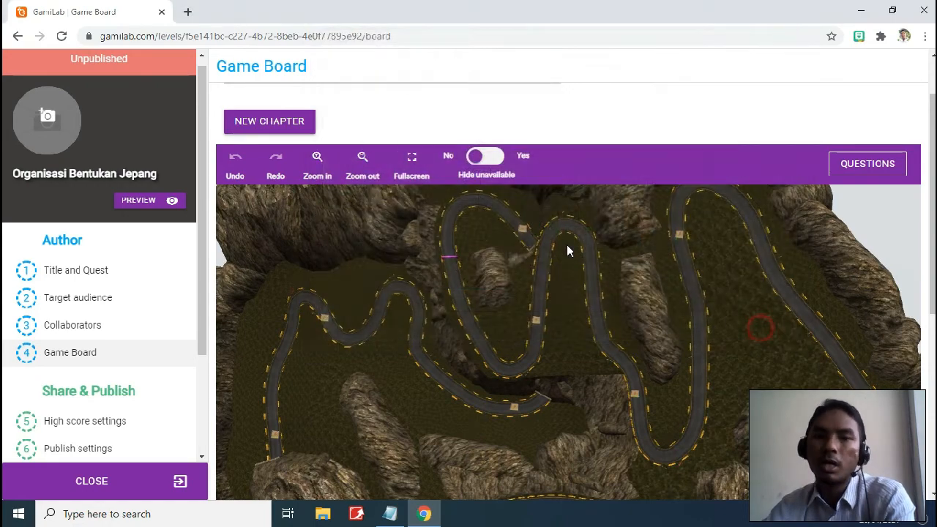
Enable the high-score list, requiring 3 finishing players and listing up to 15 players
scroll(121, 252, "down", 1)
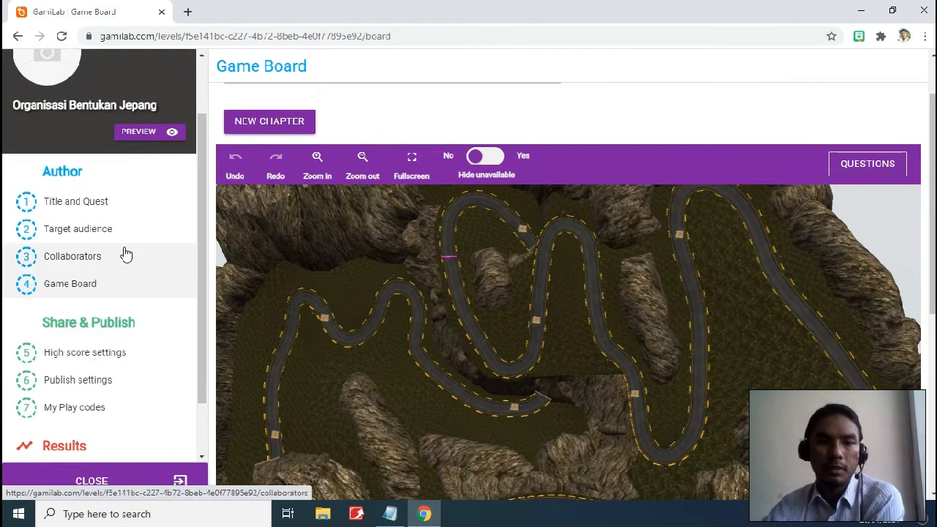
scroll(143, 220, "down", 1)
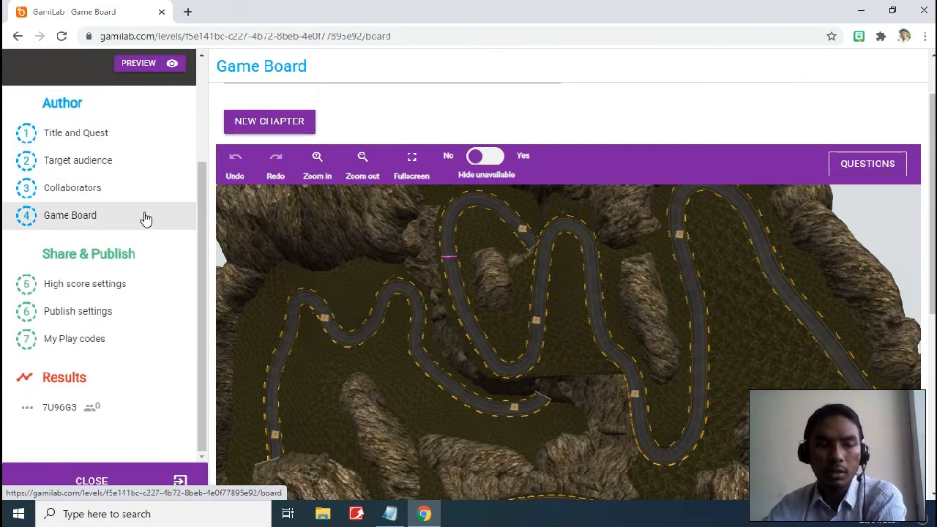
scroll(146, 227, "down", 1)
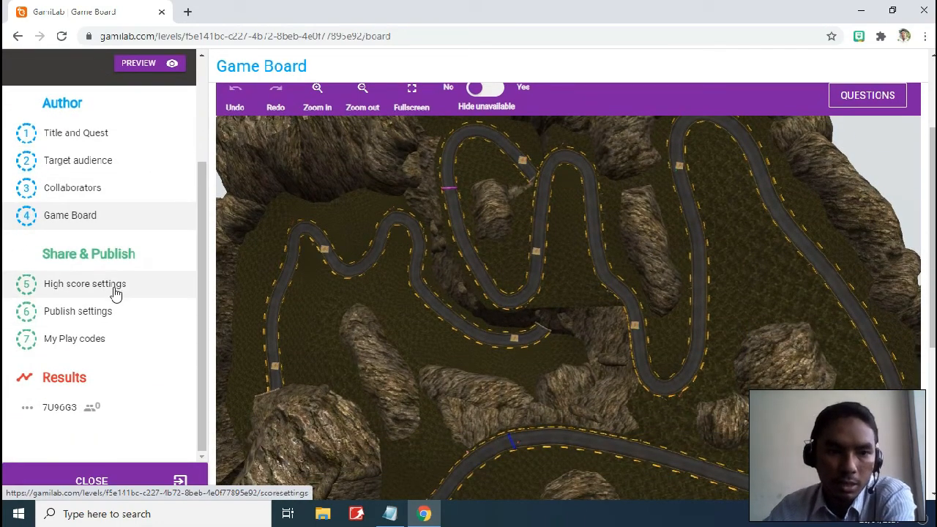
left_click(111, 287)
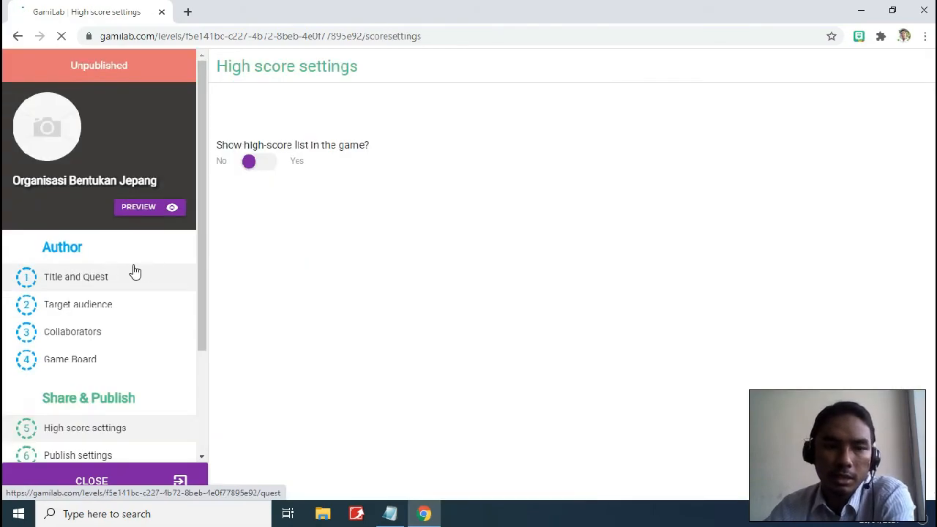
left_click(265, 167)
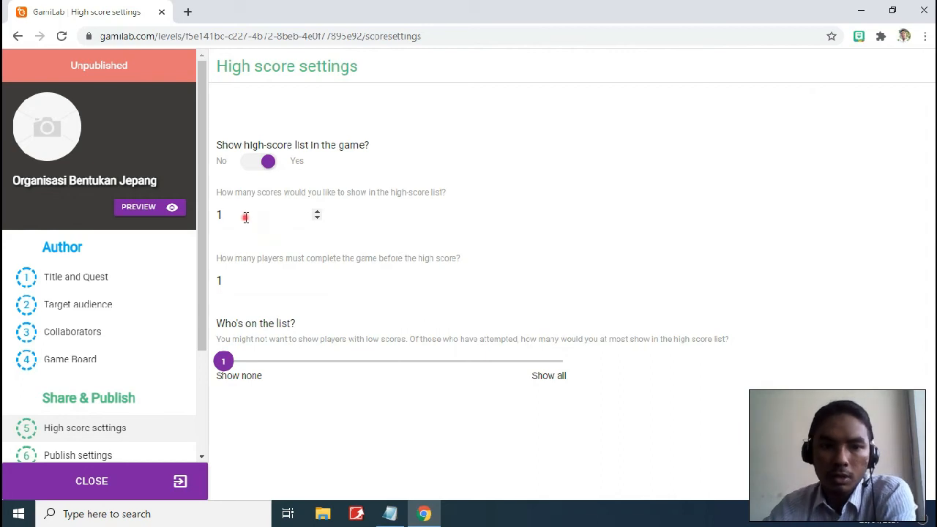
left_click(245, 217)
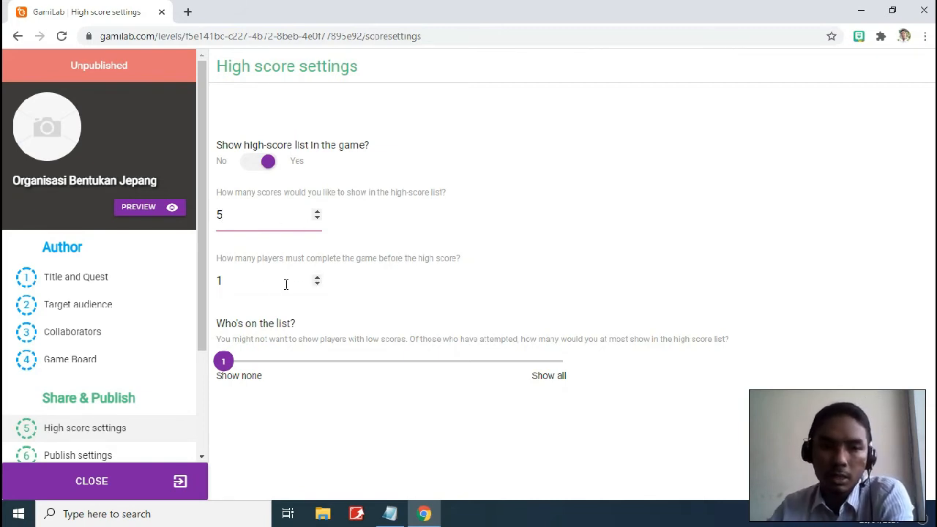
left_click_drag(240, 280, 216, 285)
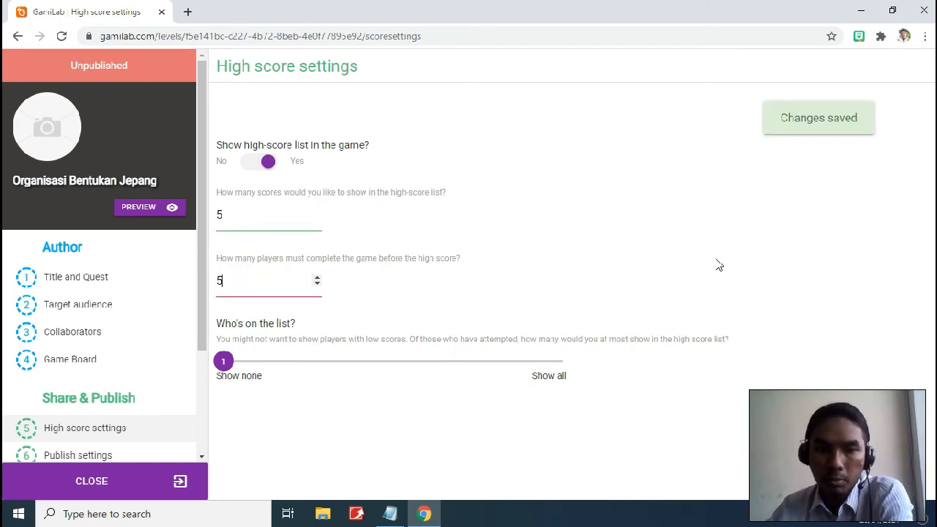
left_click(658, 257)
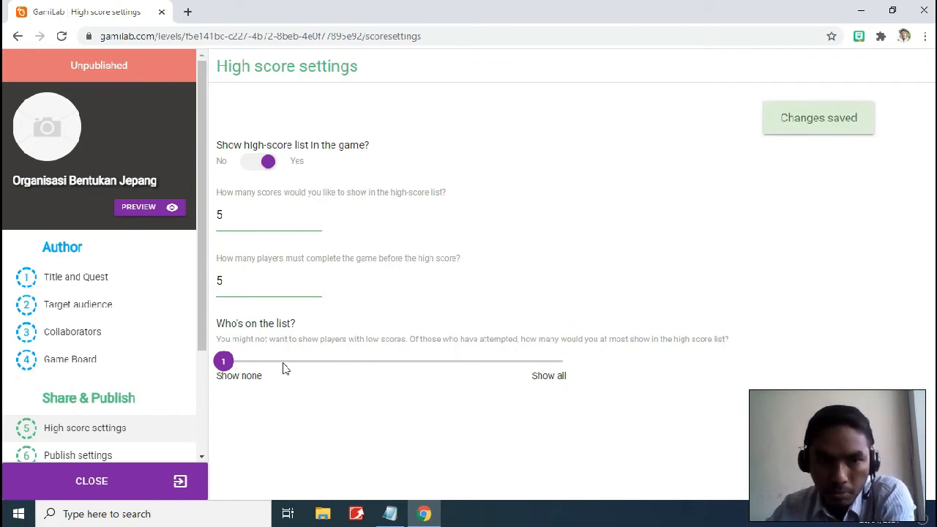
left_click_drag(236, 280, 218, 281)
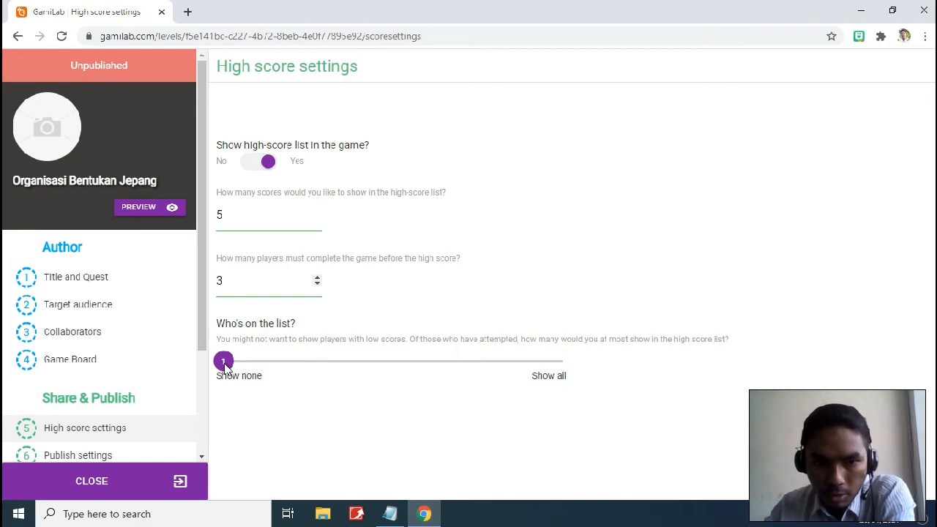
left_click_drag(225, 366, 274, 382)
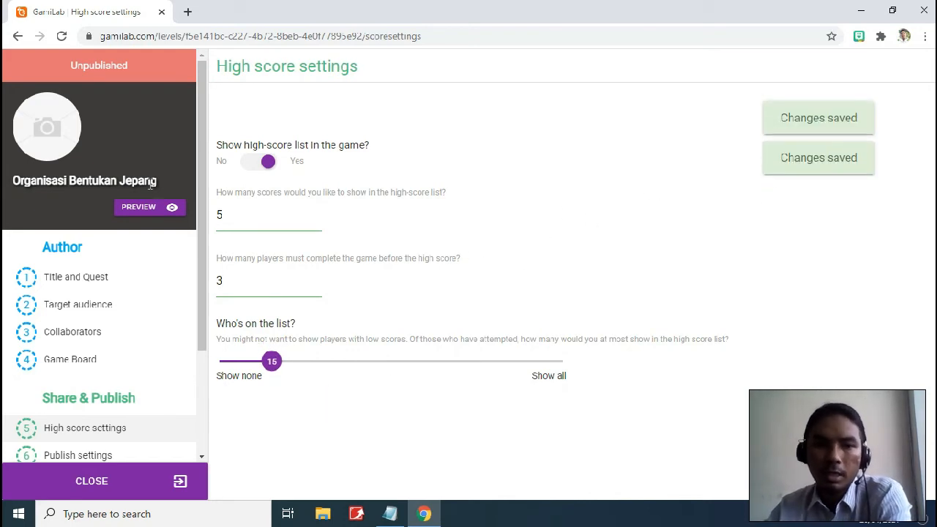
scroll(152, 256, "down", 2)
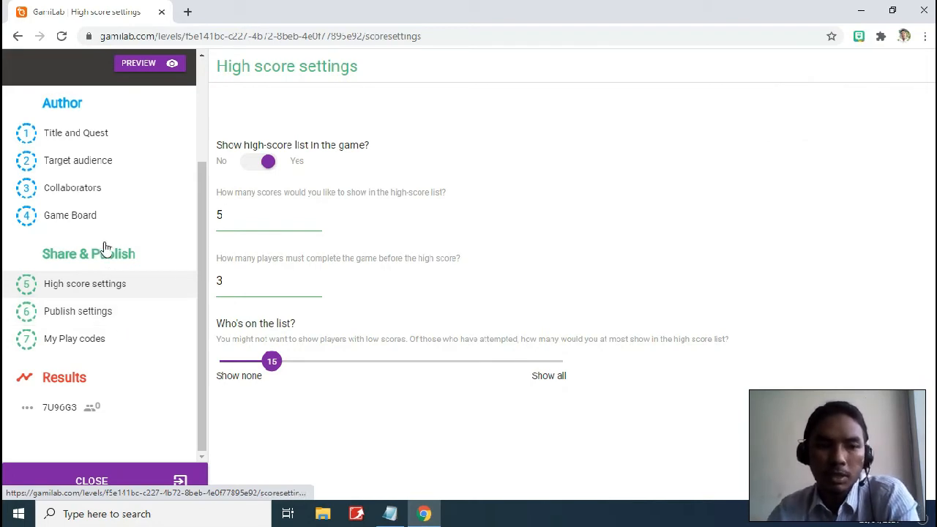
left_click(117, 313)
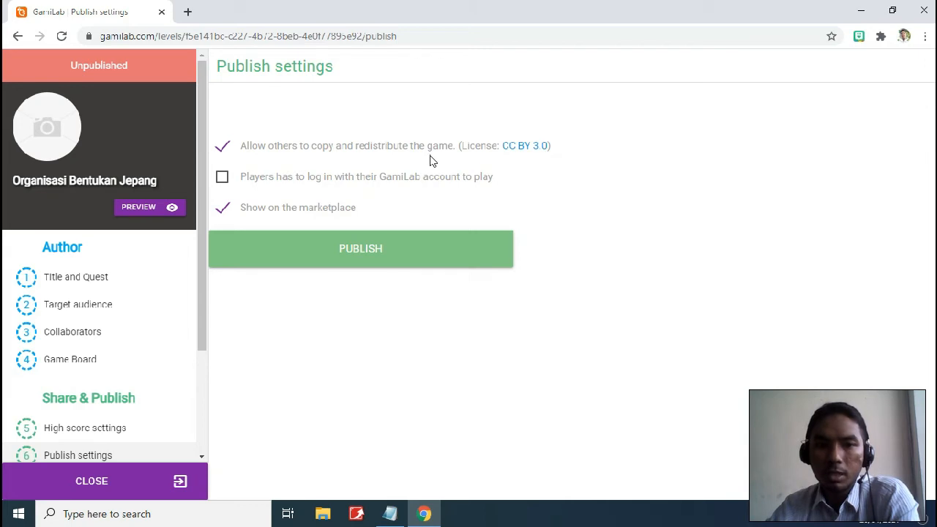
Uncheck Allow others to copy and Show on the marketplace, then publish the quiz
left_click(224, 150)
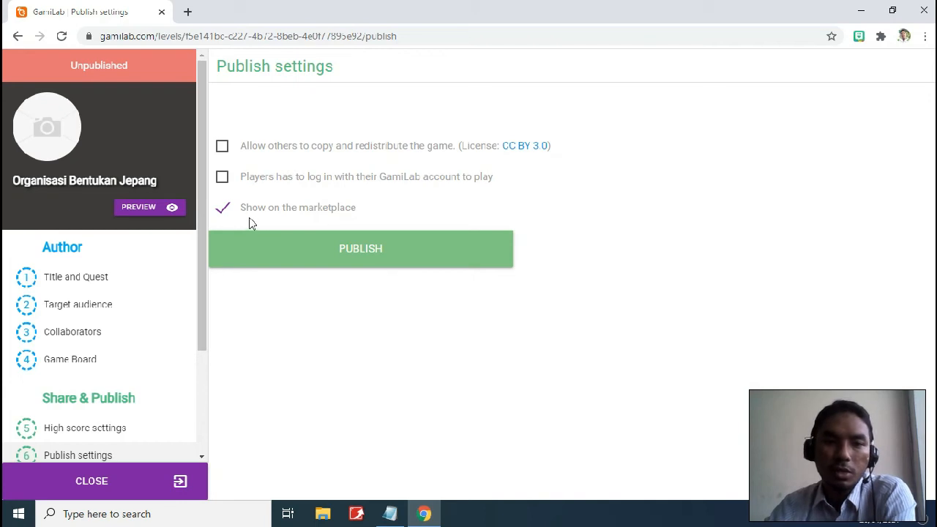
left_click(223, 208)
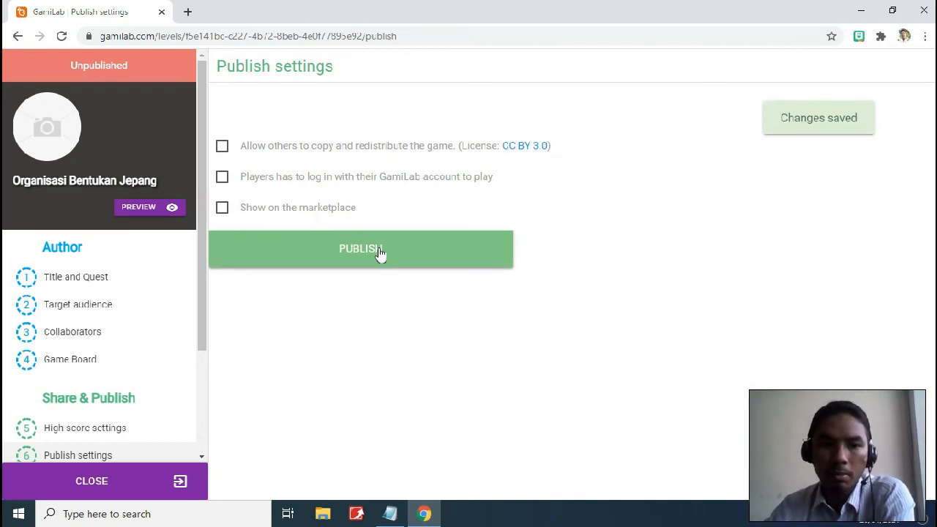
left_click(380, 251)
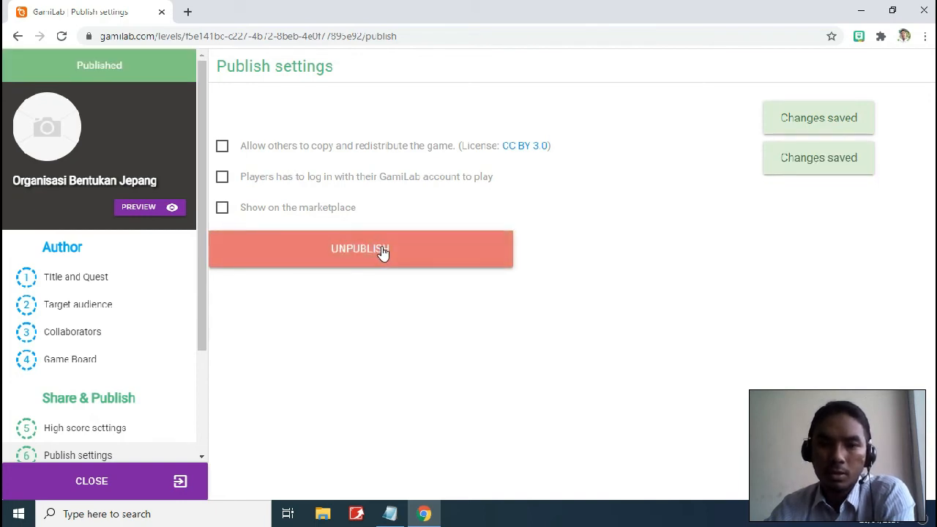
scroll(163, 249, "down", 2)
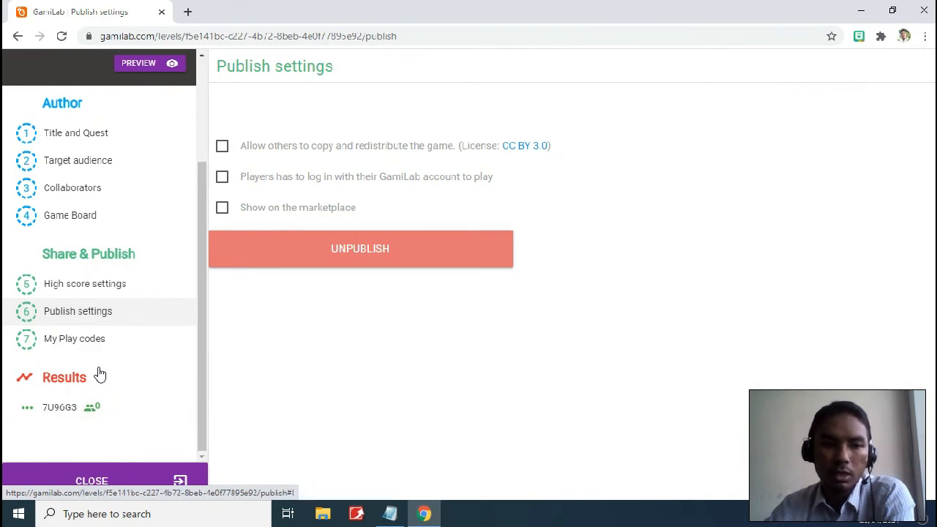
Open play code 7U96G3 from My Play codes and copy its play URL
left_click(95, 343)
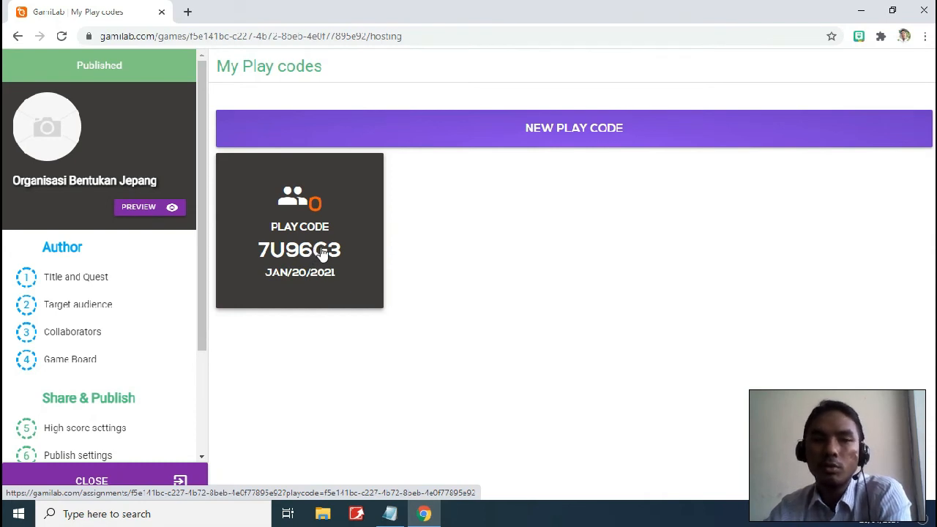
scroll(175, 306, "down", 2)
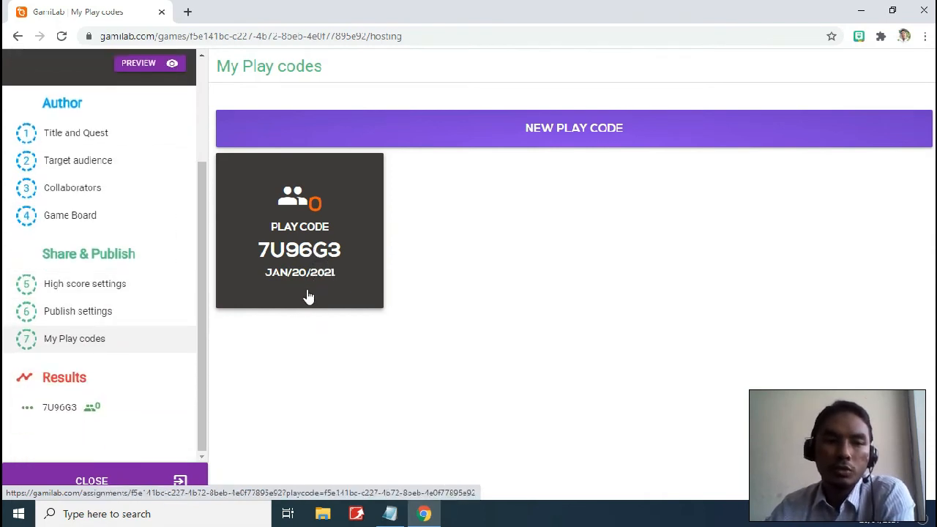
left_click(310, 252)
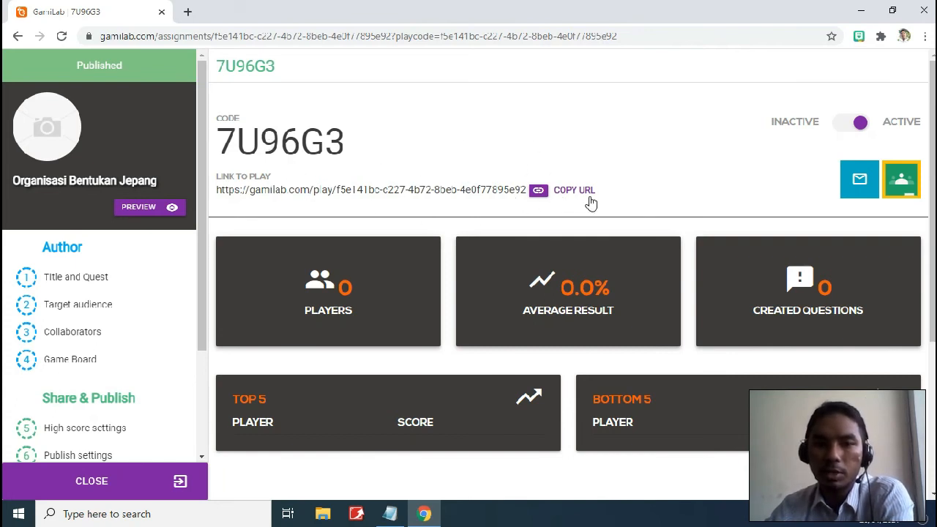
left_click(563, 191)
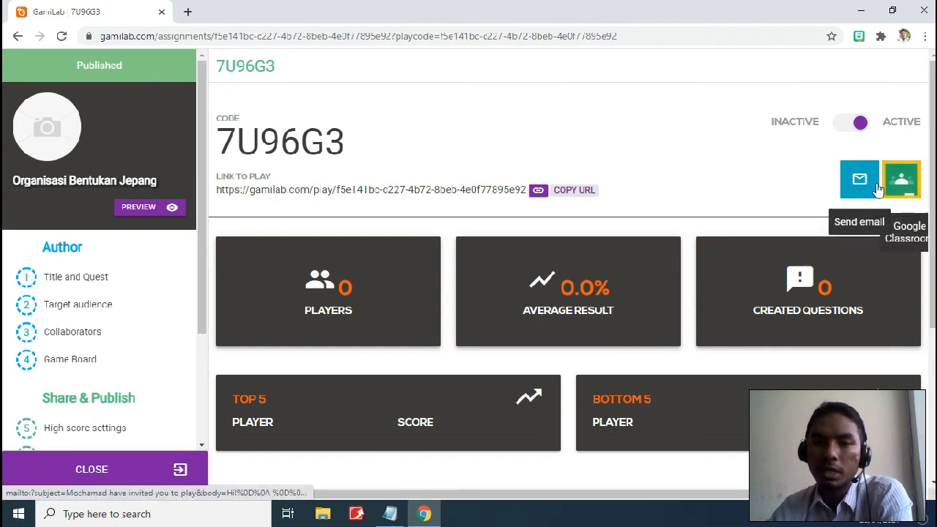
scroll(473, 278, "down", 2)
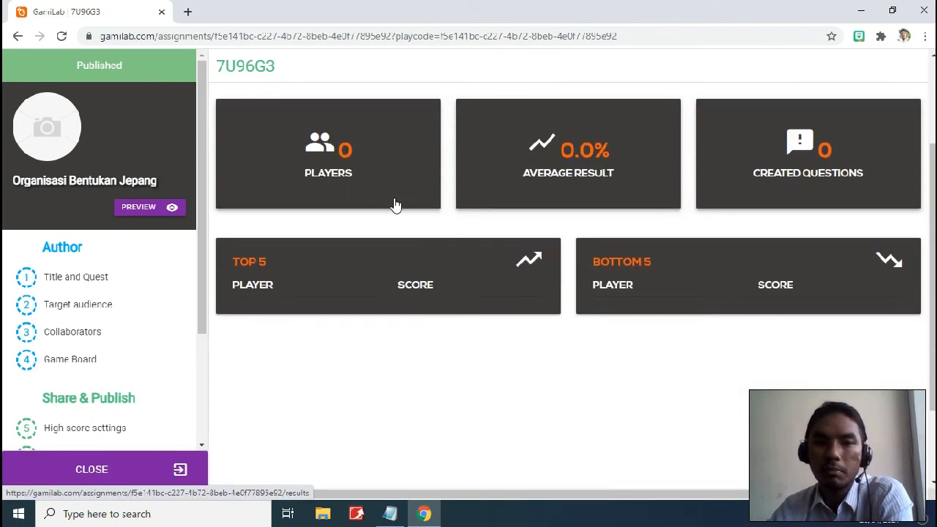
scroll(394, 220, "up", 1)
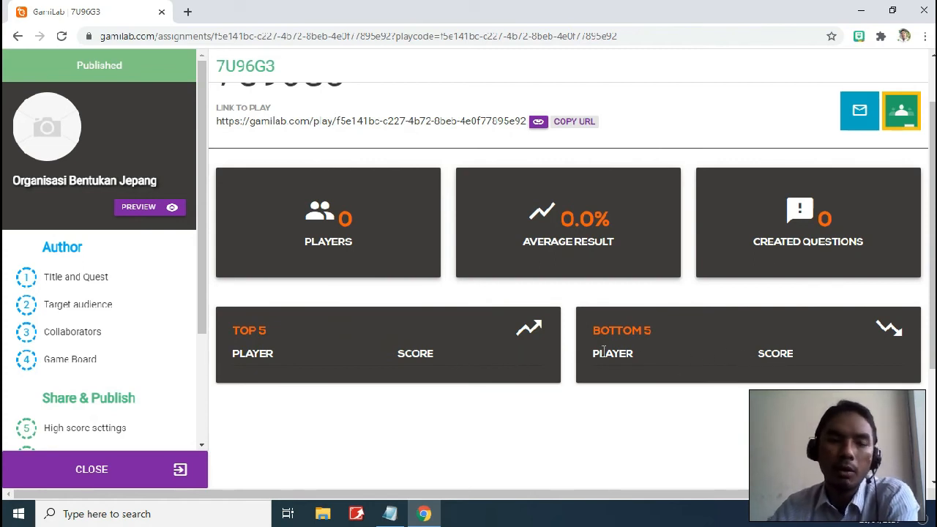
scroll(571, 354, "up", 1)
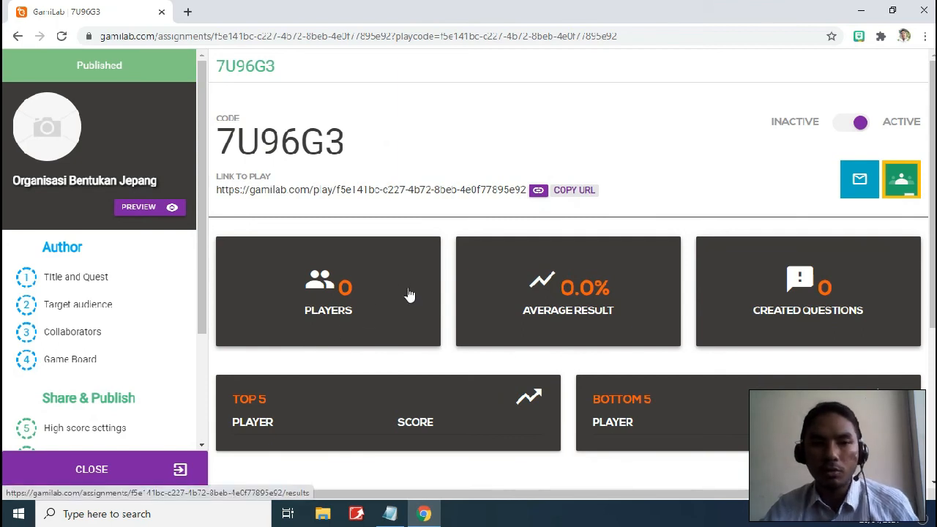
Copy the play URL again and load it in a new browser tab
left_click(576, 192)
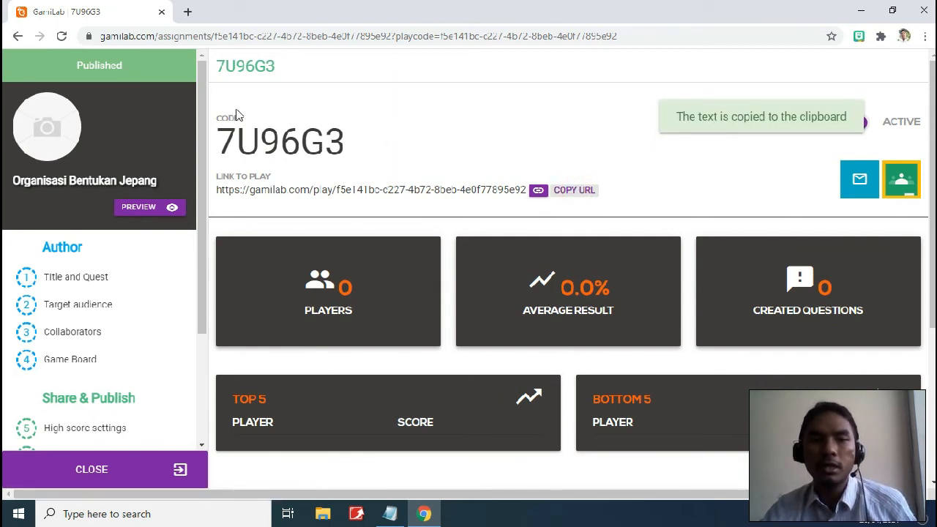
left_click(188, 12)
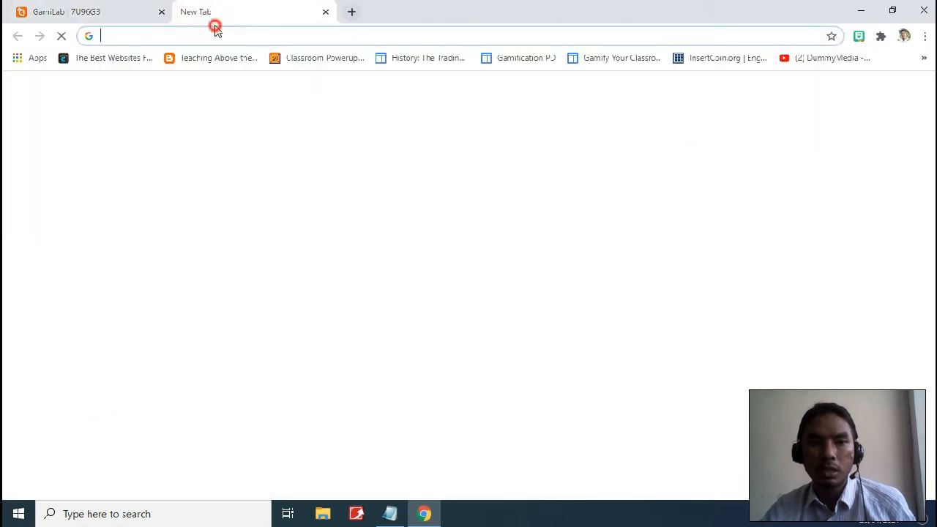
key("ctrl+v")
key("Return")
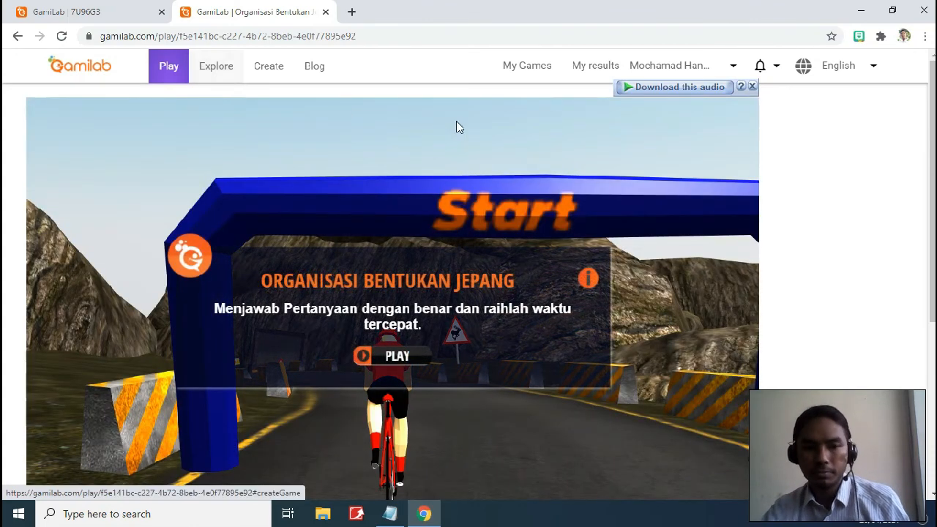
scroll(458, 125, "down", 1)
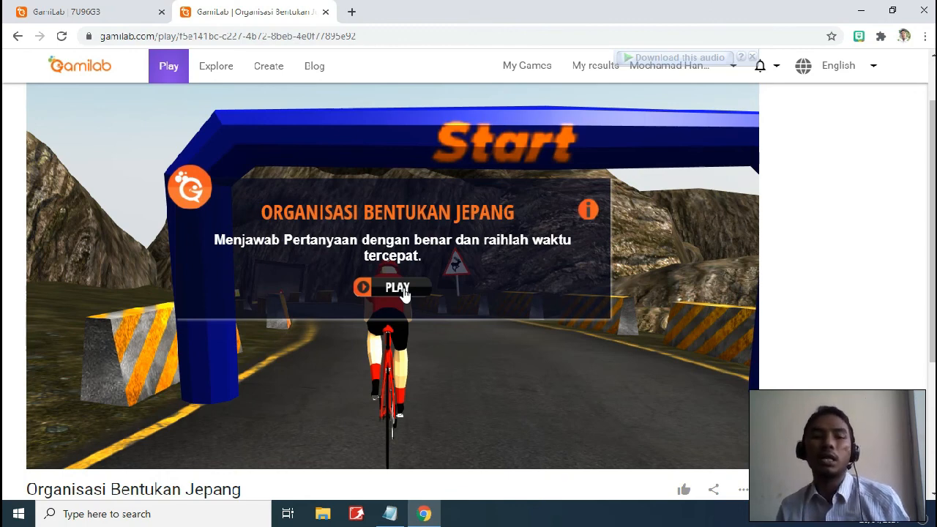
Start the bike race and answer Tarakan, Pontianak, Samarinda, then Sendehbu
left_click(398, 288)
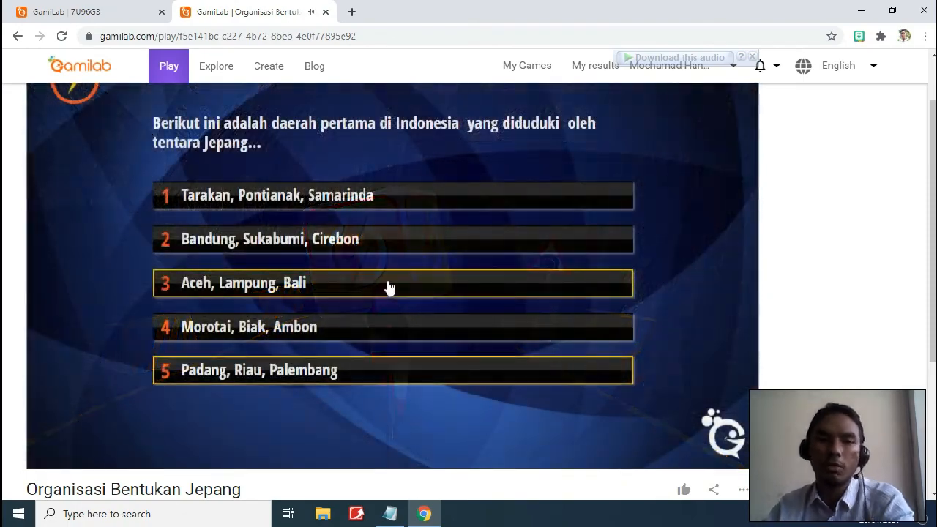
left_click(327, 196)
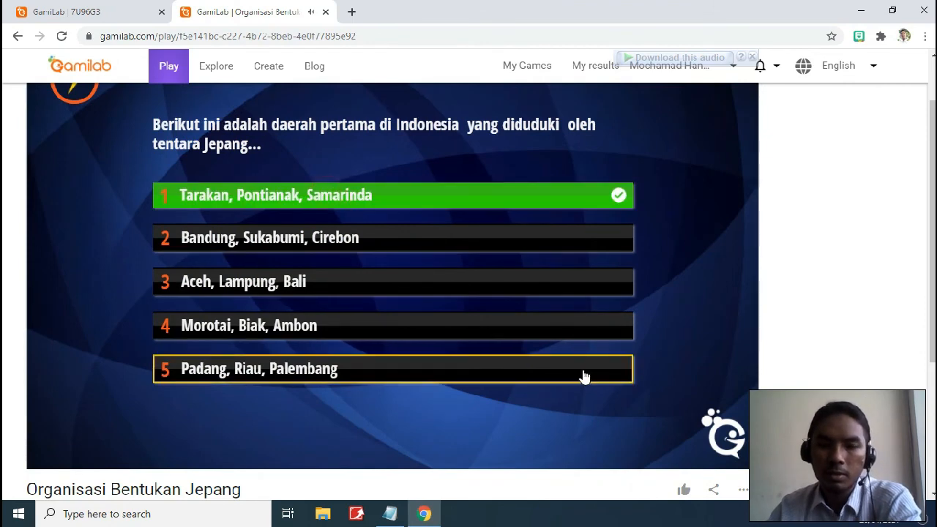
left_click(372, 378)
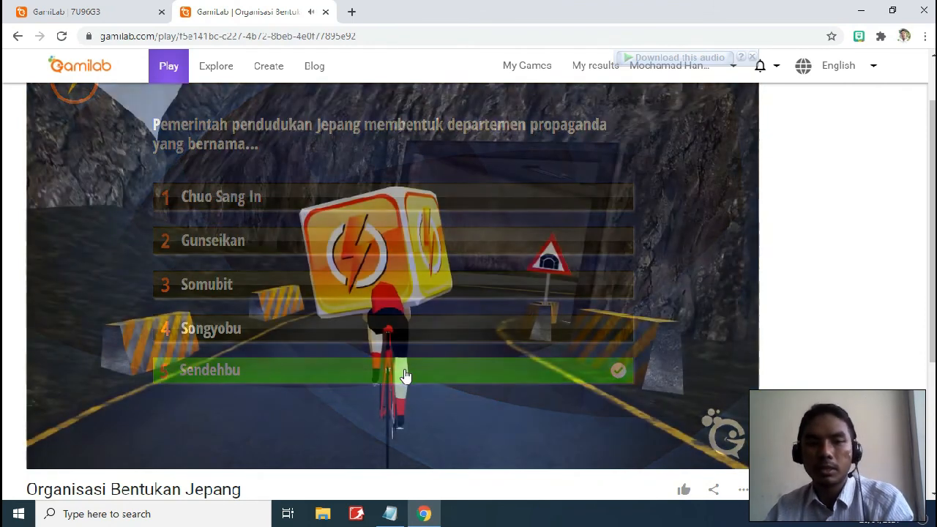